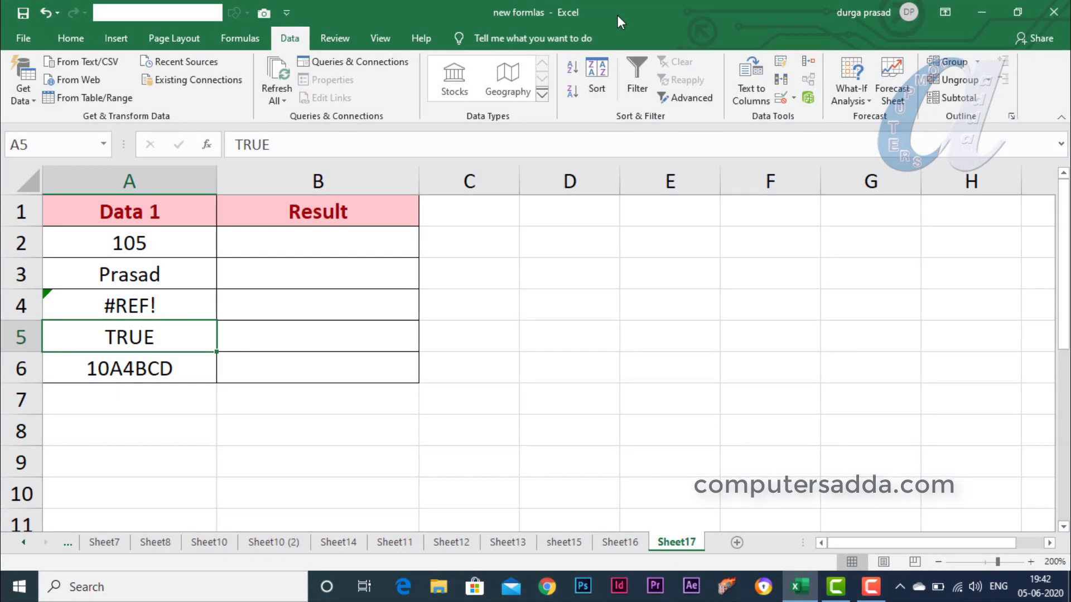
- Enter =ISTEXT(A2) in B2 to test whether the first Data 1 value is text
{"action": "left_click_drag", "start_coordinate": [97, 243], "coordinate": [99, 367]}
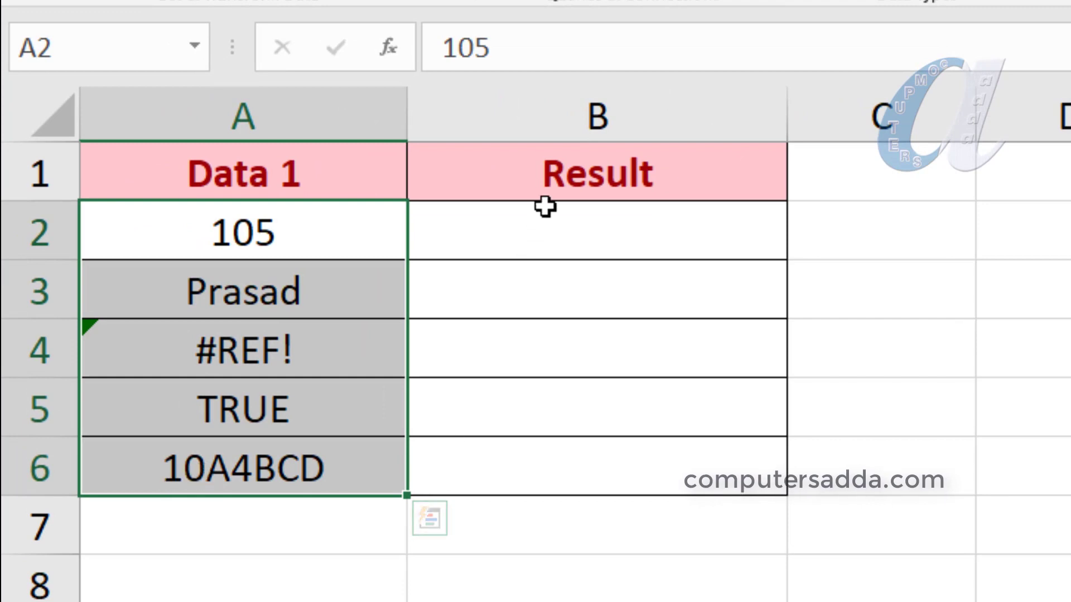
{"action": "left_click", "coordinate": [546, 256]}
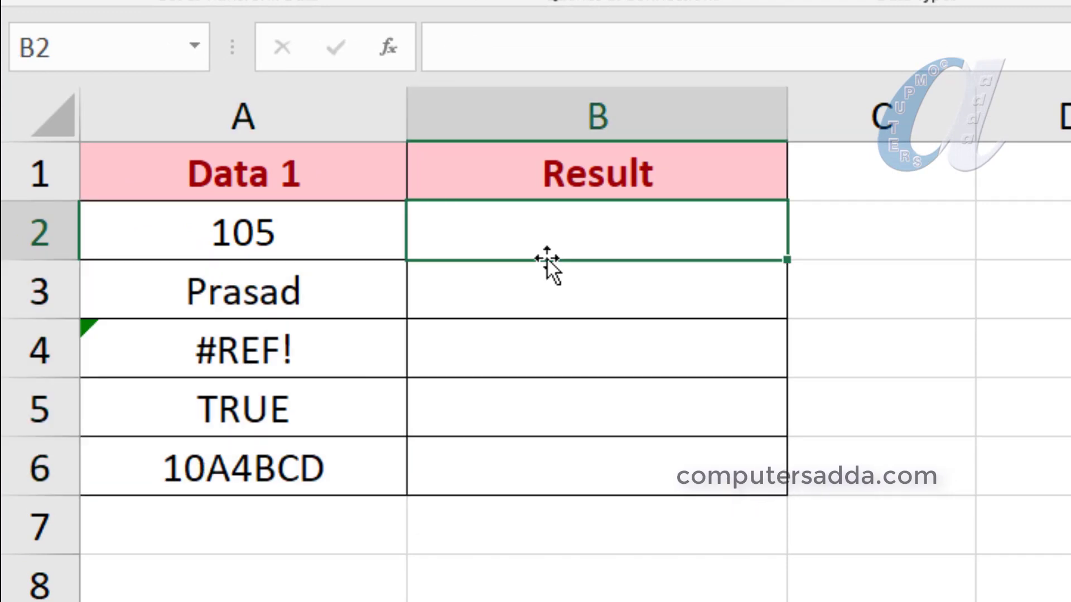
{"action": "type", "text": "="}
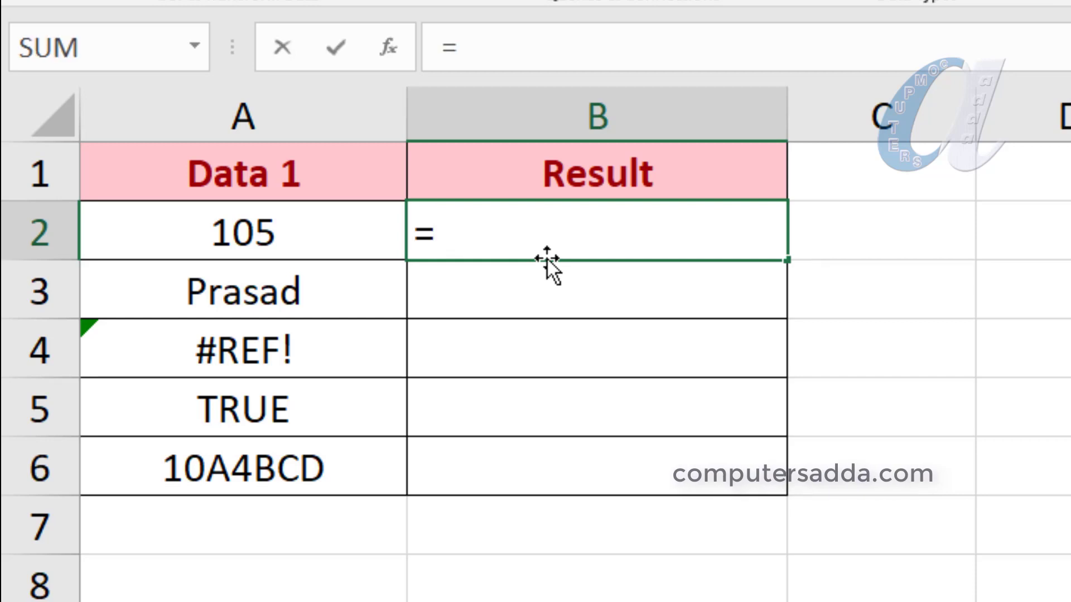
{"action": "type", "text": "is"}
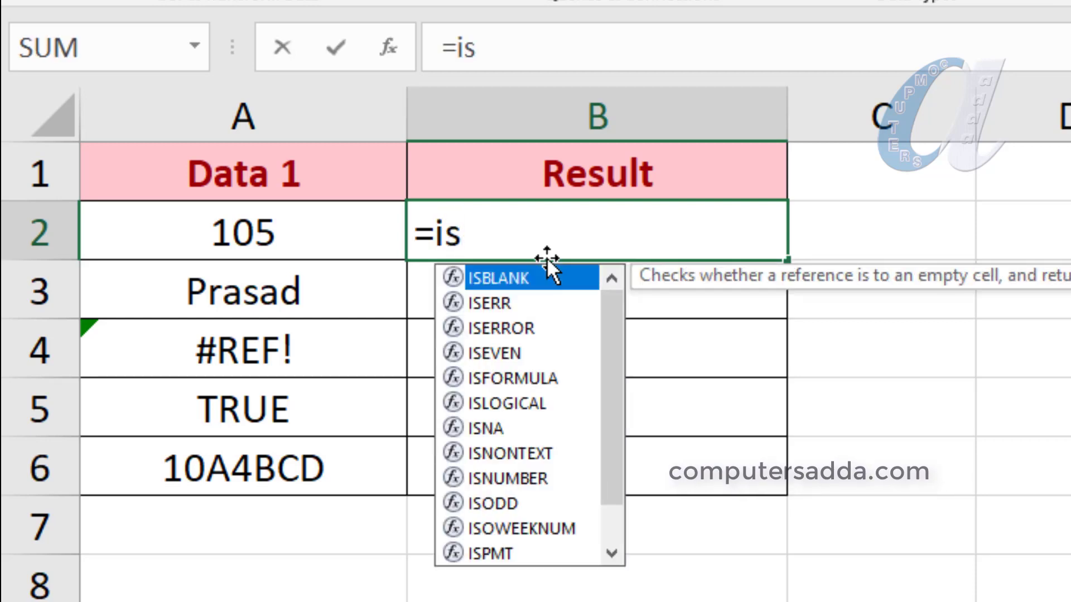
{"action": "type", "text": "te"}
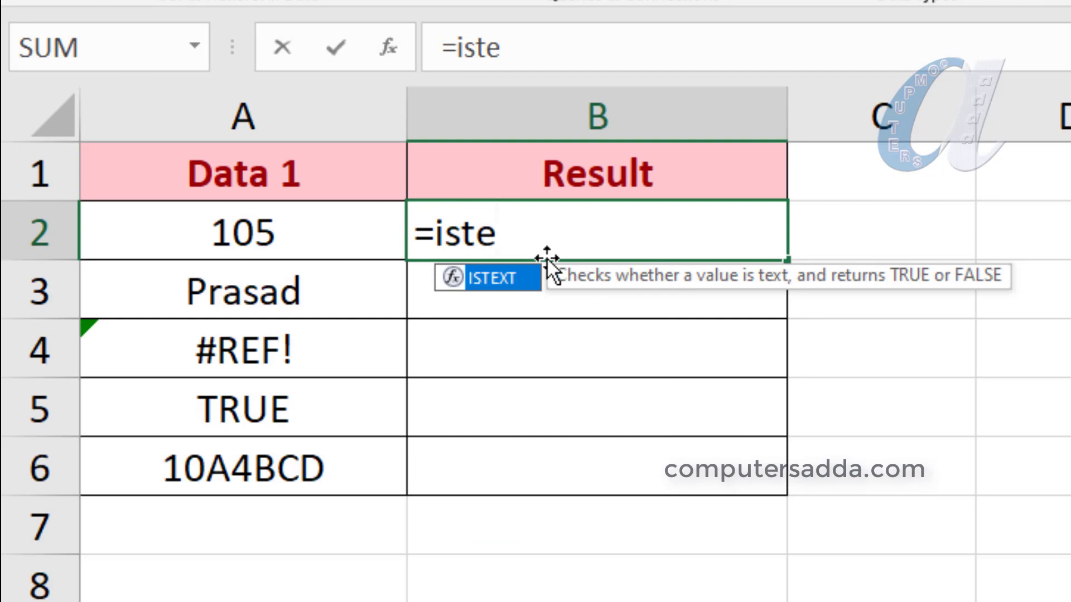
{"action": "key", "text": "Tab"}
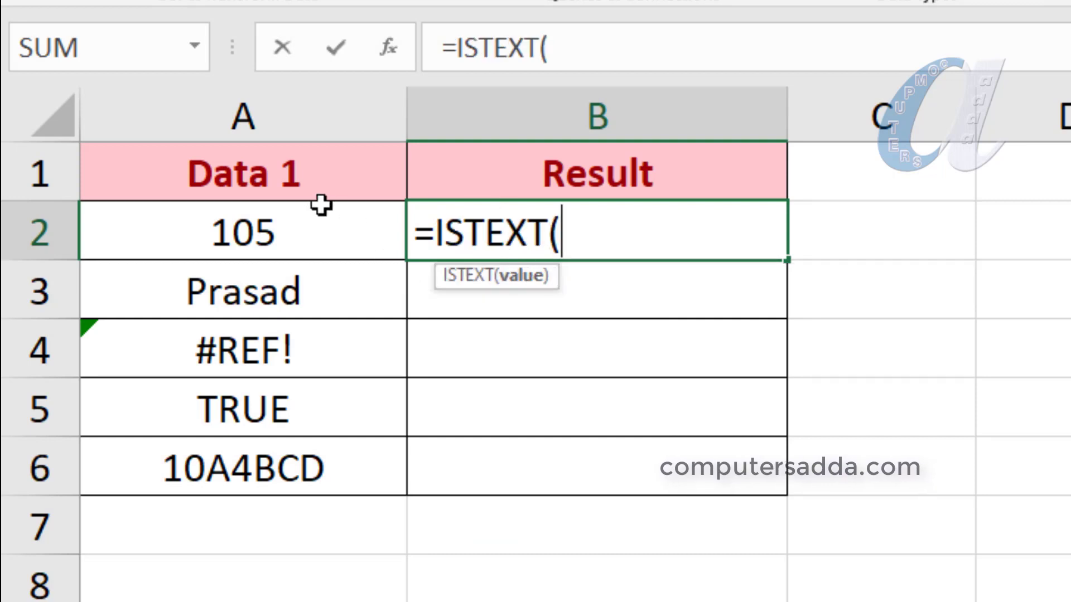
{"action": "left_click", "coordinate": [245, 232]}
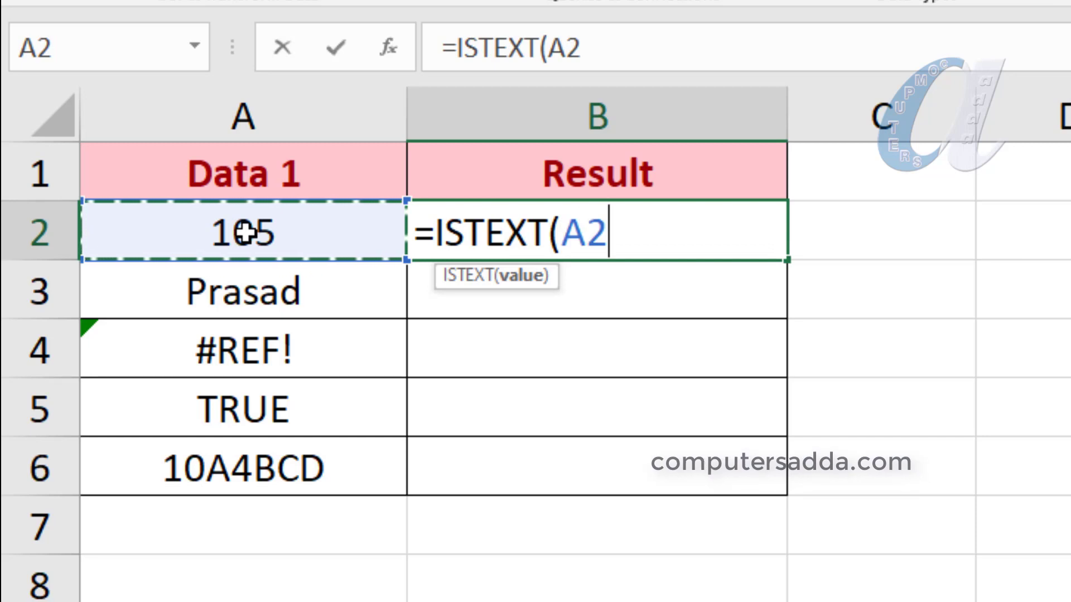
{"action": "type", "text": ")"}
{"action": "key", "text": "Return"}
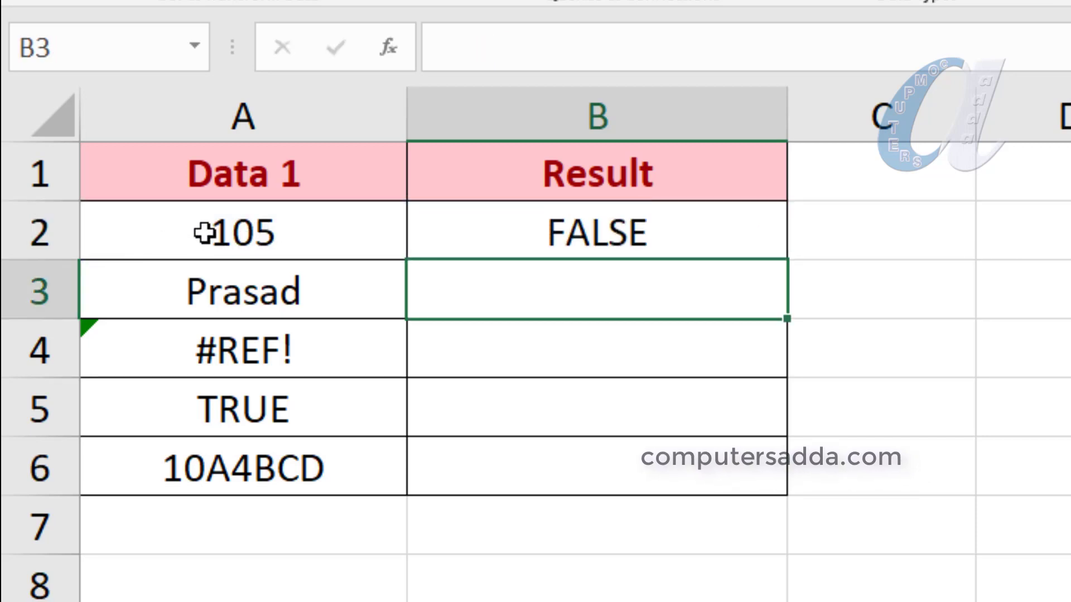
- Copy the ISTEXT formula down to B6, giving FALSE, TRUE, FALSE, FALSE, TRUE
{"action": "left_click", "coordinate": [615, 232]}
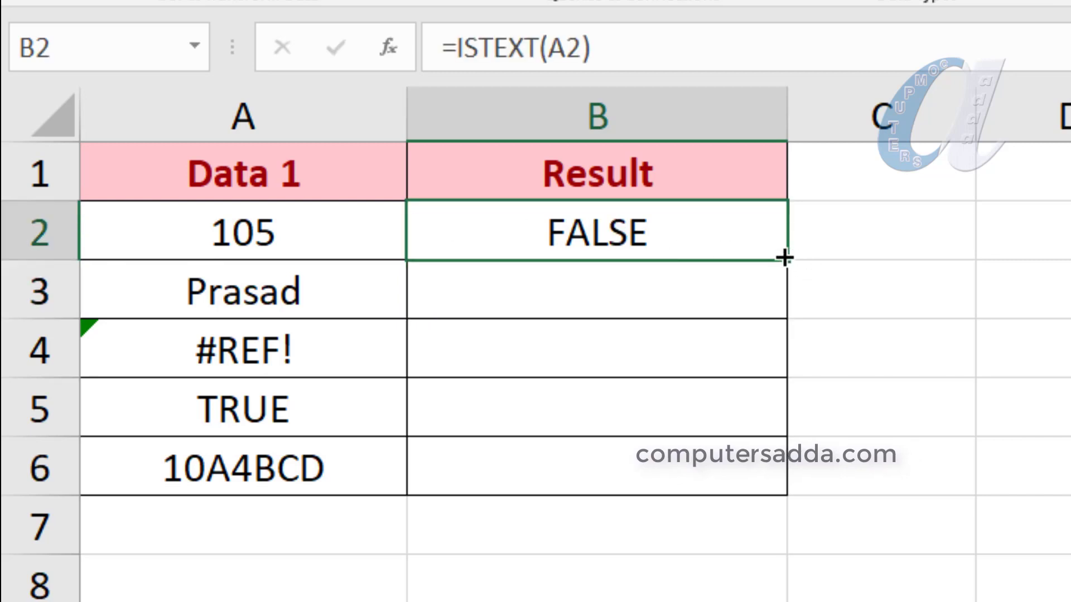
{"action": "left_click_drag", "start_coordinate": [785, 257], "coordinate": [784, 303]}
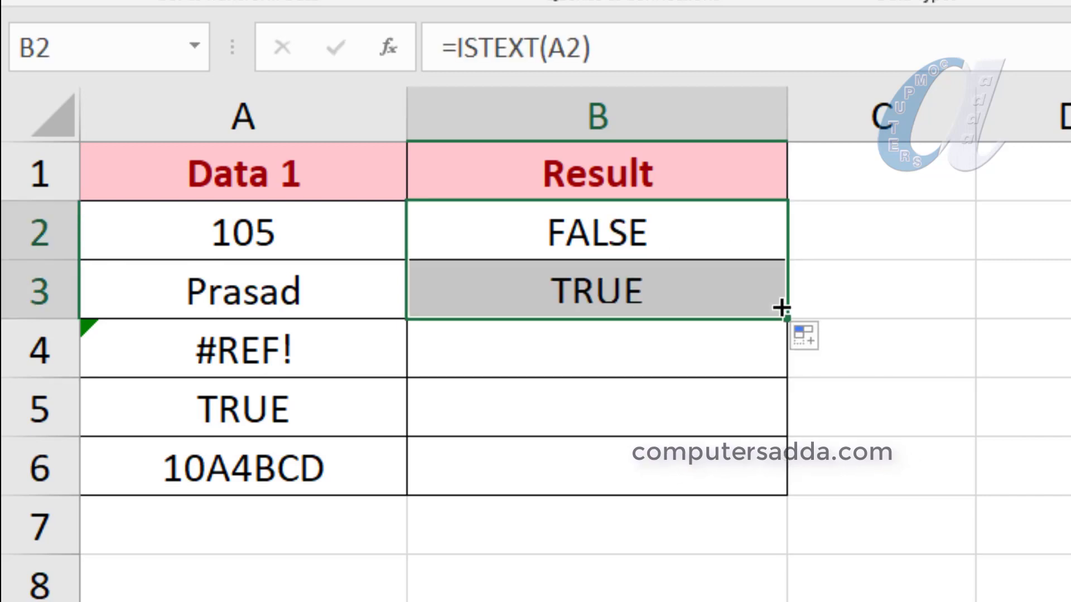
{"action": "left_click", "coordinate": [209, 293]}
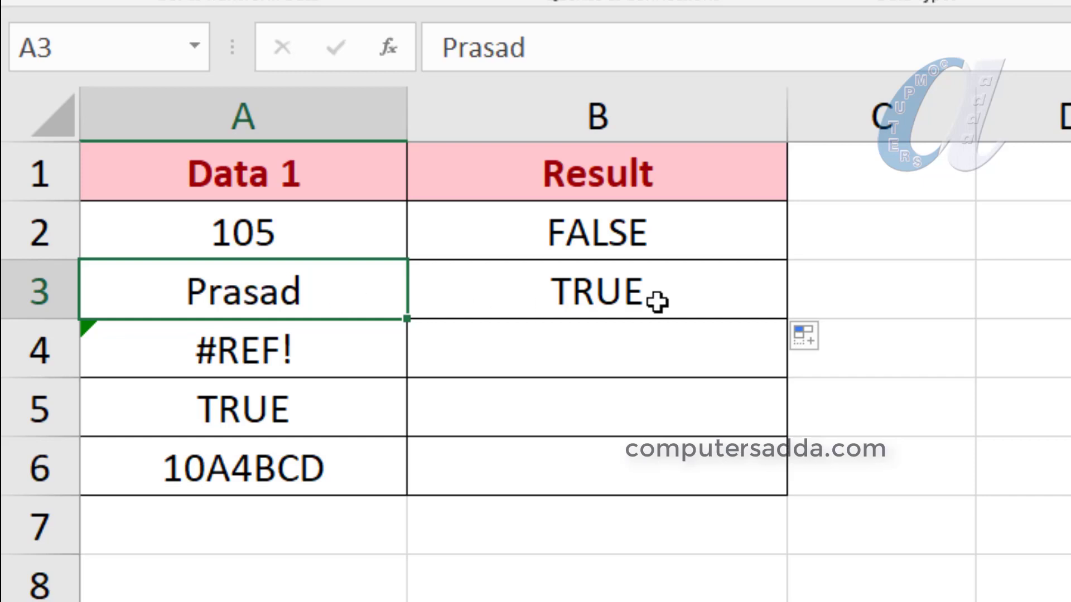
{"action": "left_click", "coordinate": [699, 294]}
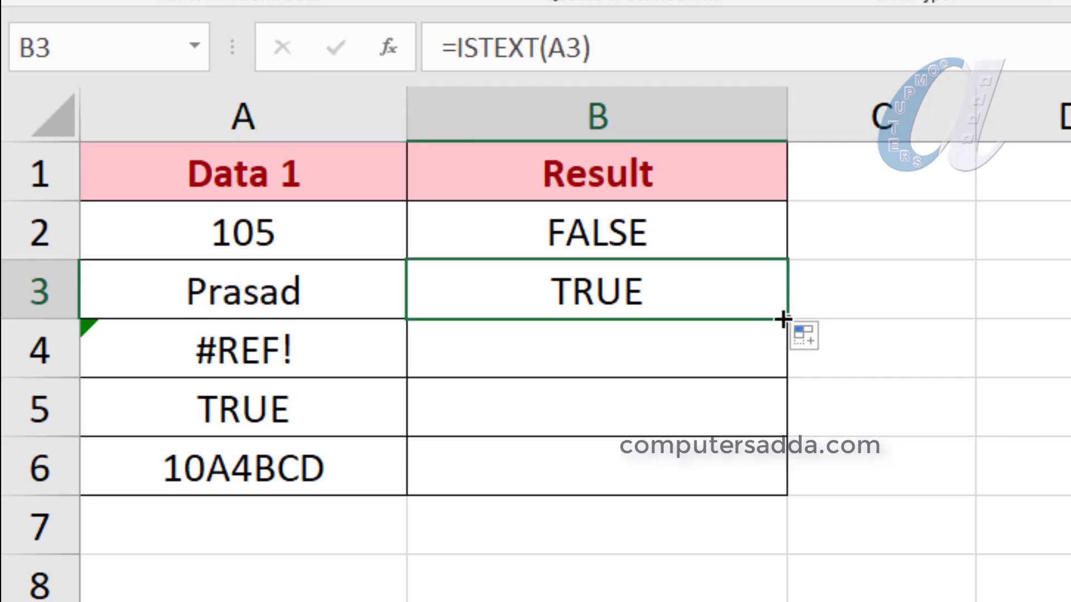
{"action": "left_click_drag", "start_coordinate": [786, 319], "coordinate": [768, 481]}
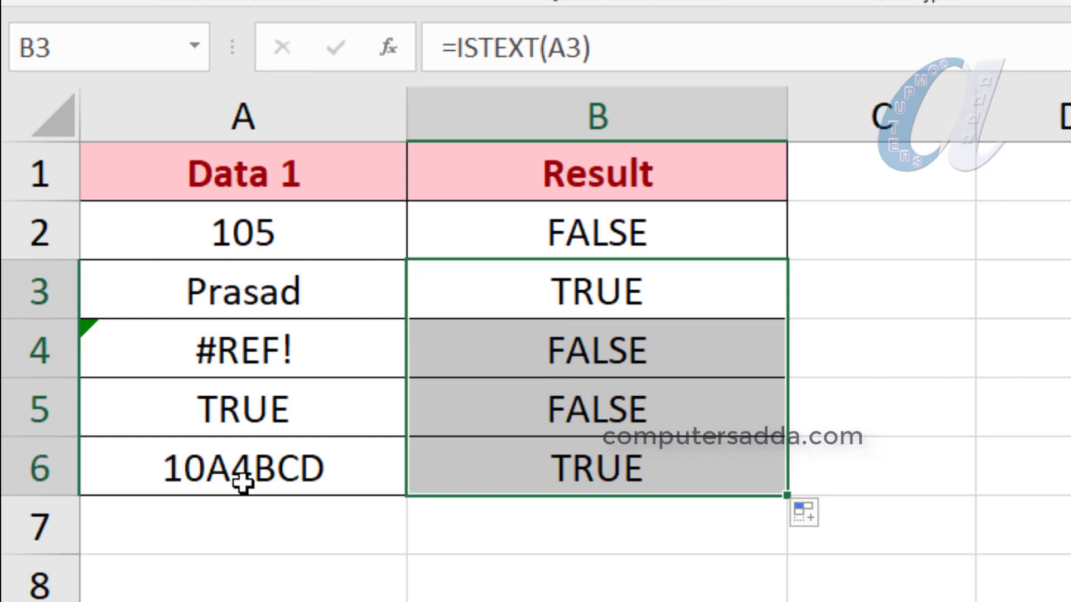
{"action": "left_click", "coordinate": [204, 468]}
{"action": "left_click", "coordinate": [566, 473]}
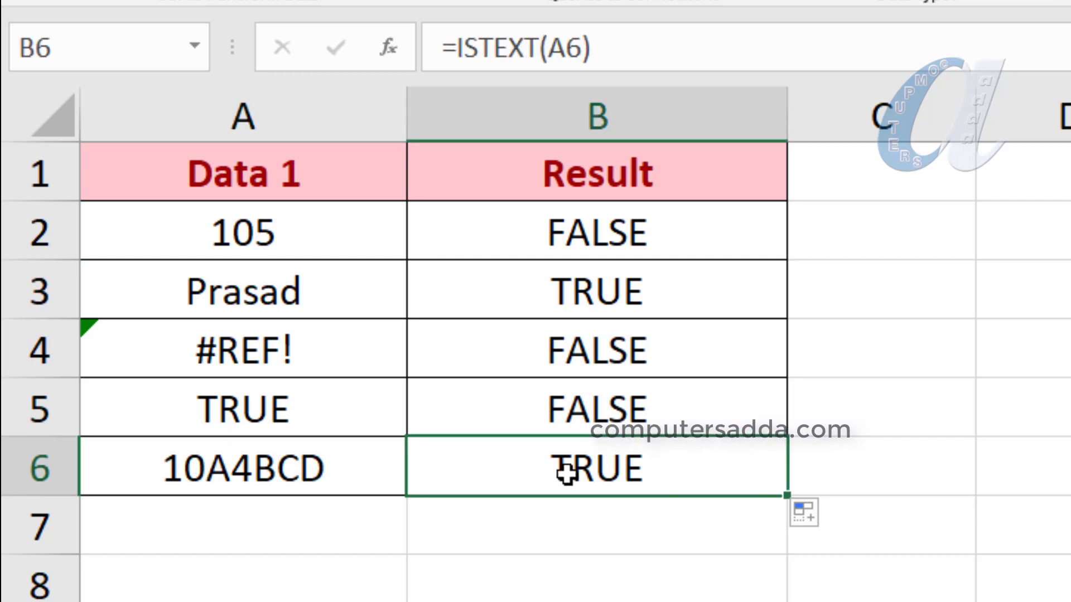
- Change B2 to =ISNUMBER(A2) and fill it down to B6, so only 105 shows TRUE
{"action": "double_click", "coordinate": [562, 232]}
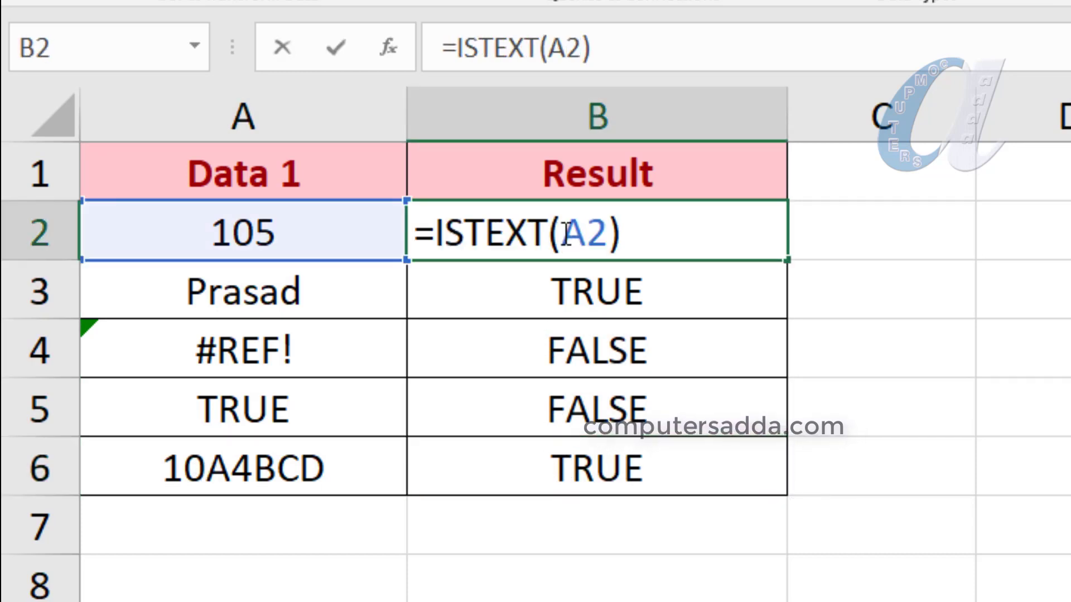
{"action": "left_click_drag", "start_coordinate": [462, 233], "coordinate": [542, 231]}
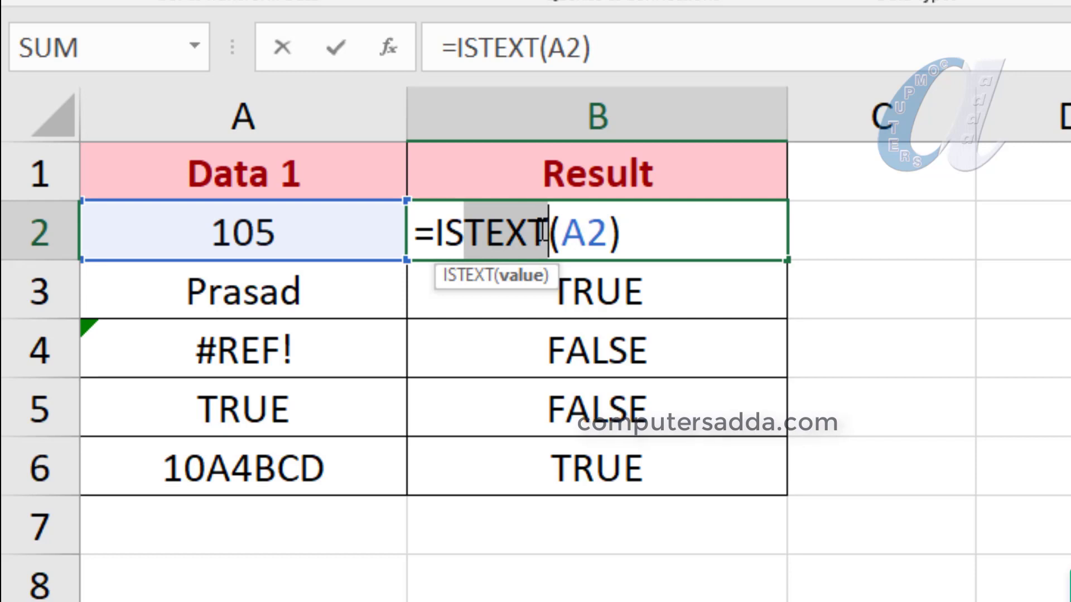
{"action": "type", "text": "Snumbe"}
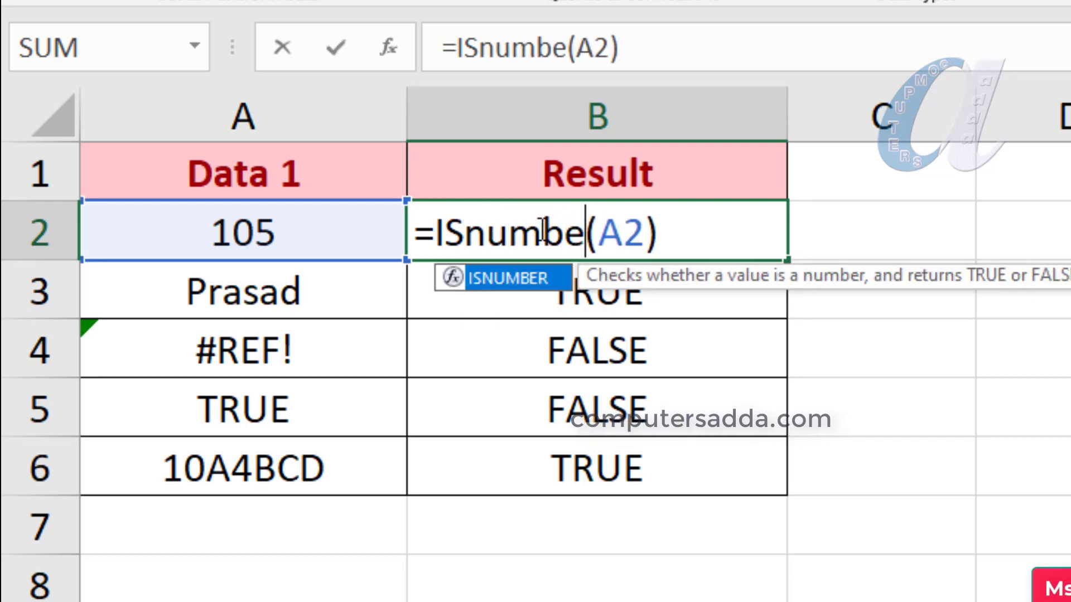
{"action": "type", "text": "r"}
{"action": "key", "text": "Return"}
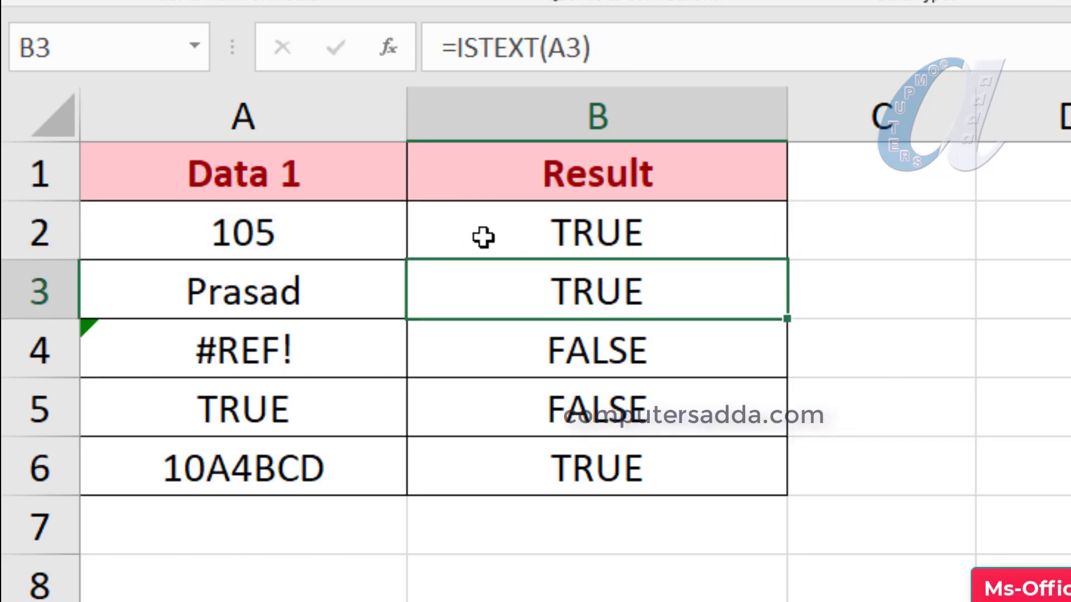
{"action": "left_click", "coordinate": [276, 233]}
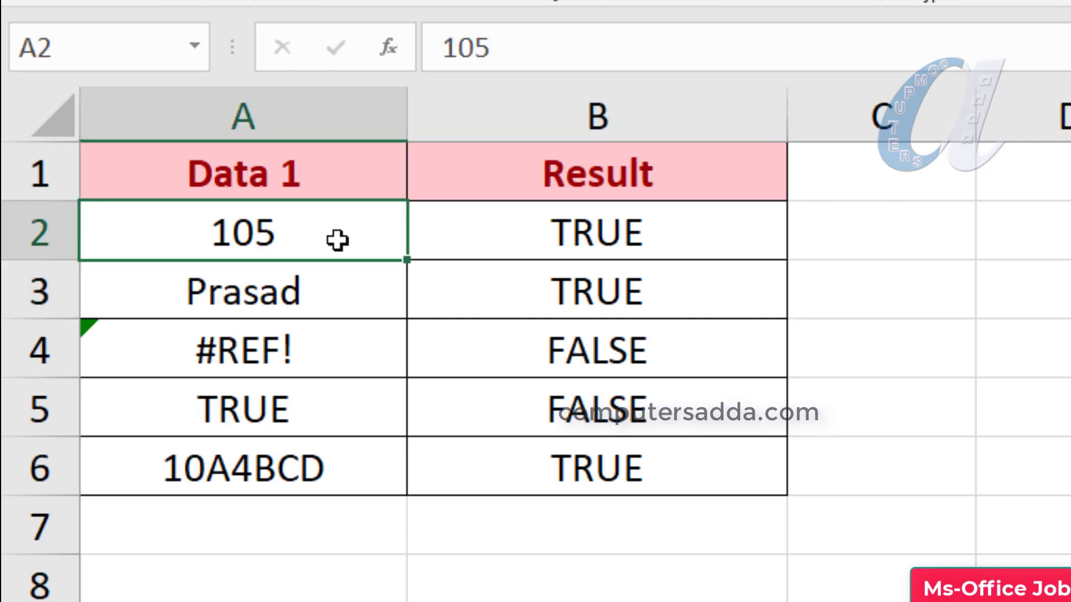
{"action": "left_click", "coordinate": [596, 239]}
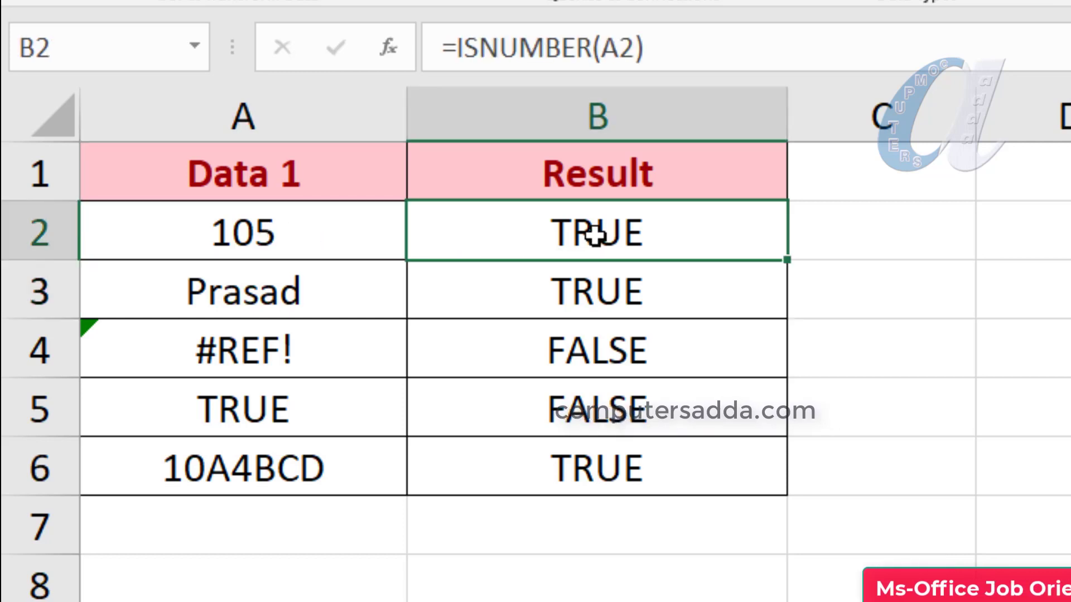
{"action": "double_click", "coordinate": [787, 258]}
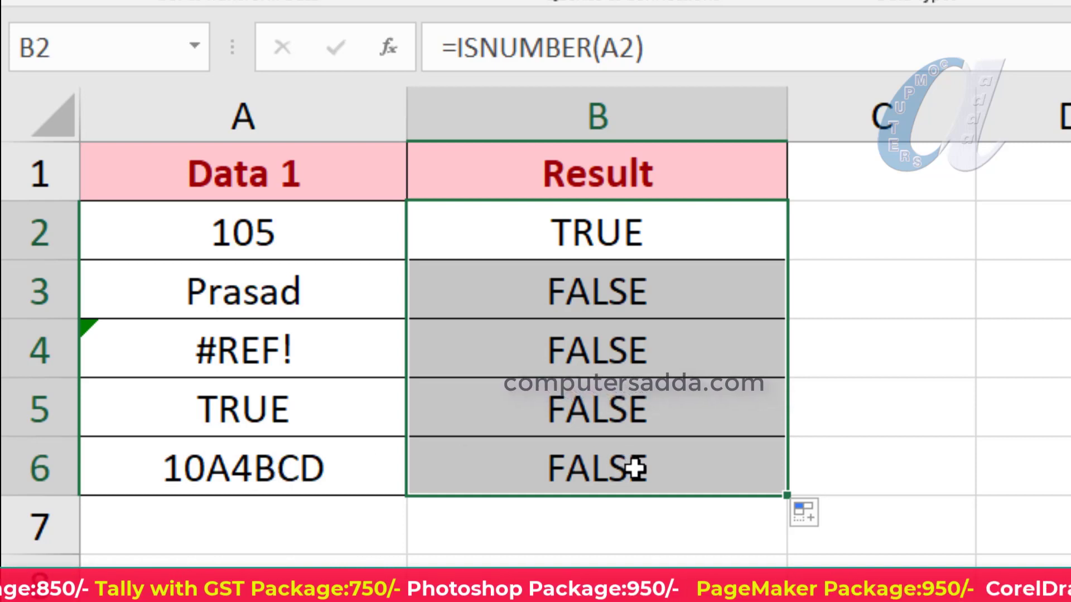
- Clear B2:B6 and start B2 with =if(ISTEXT(A2),"Text",if(isnu as the first test
{"action": "key", "text": "Delete"}
{"action": "left_click", "coordinate": [601, 237]}
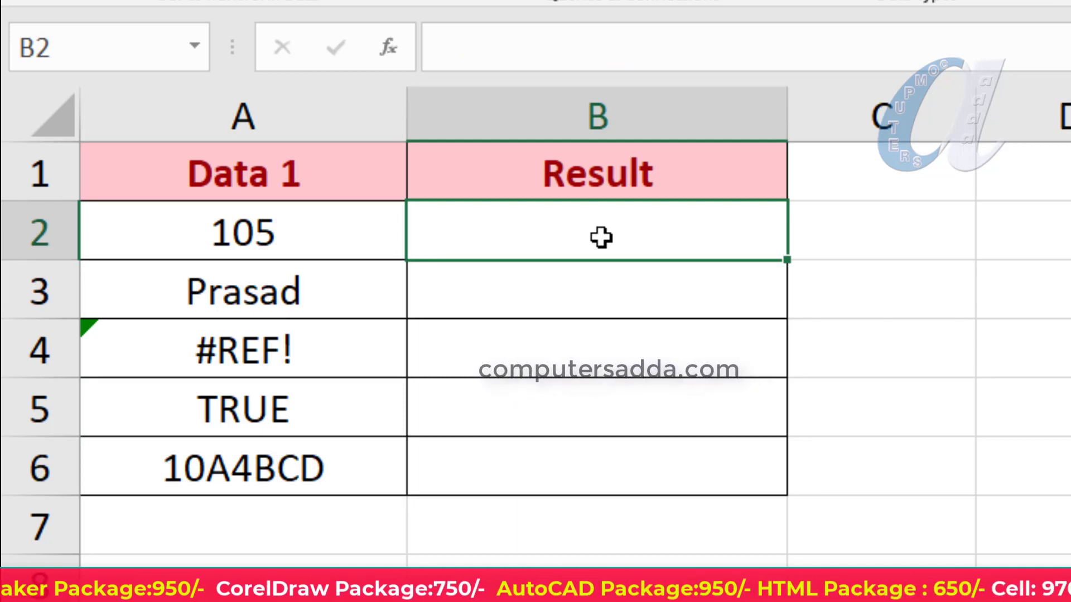
{"action": "type", "text": "="}
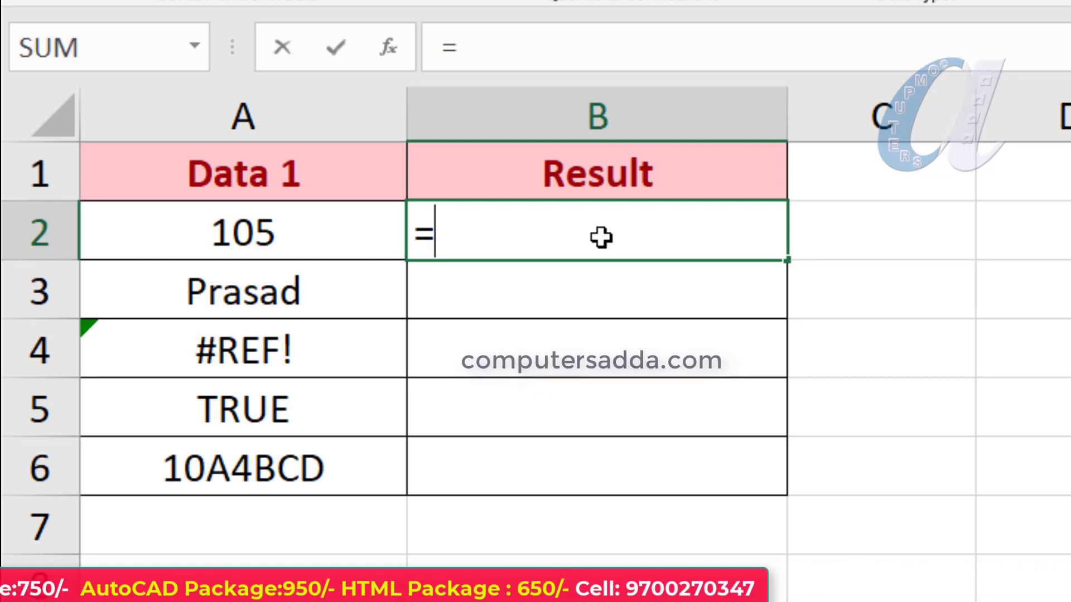
{"action": "type", "text": "if"}
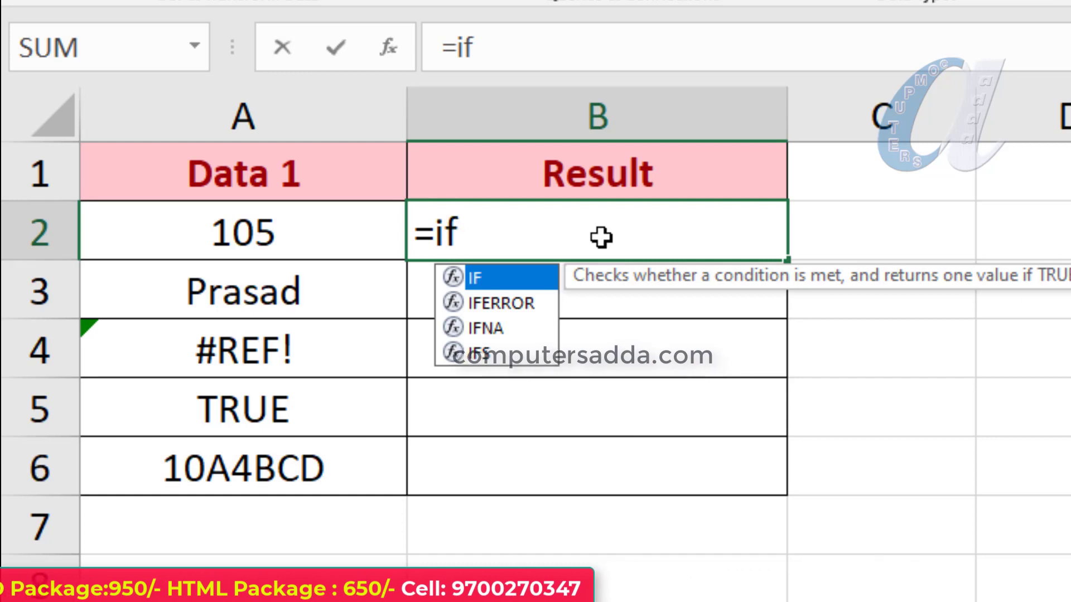
{"action": "type", "text": "(i"}
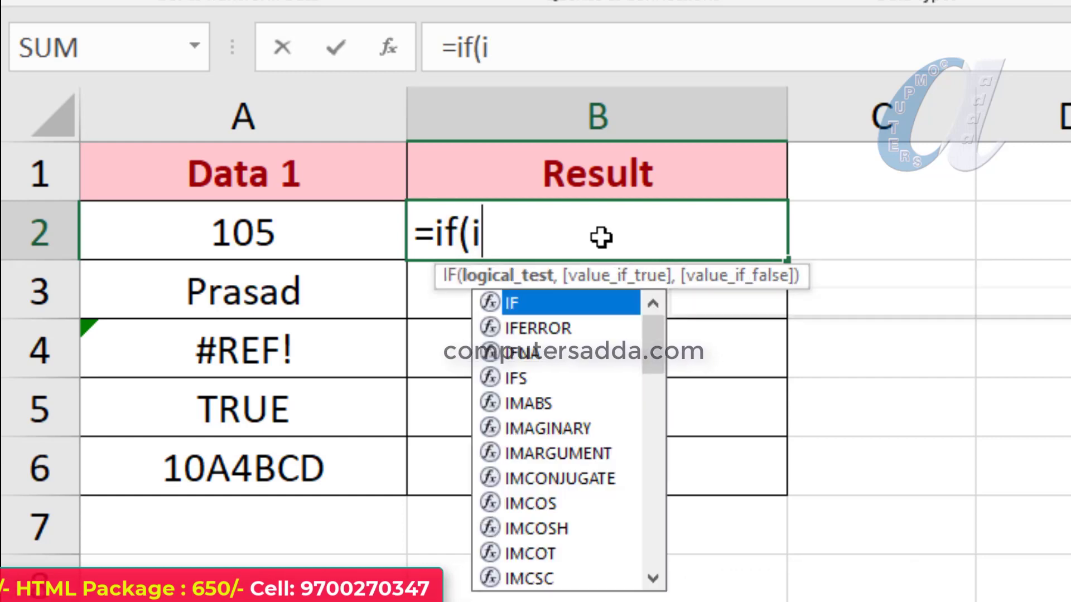
{"action": "type", "text": "ste"}
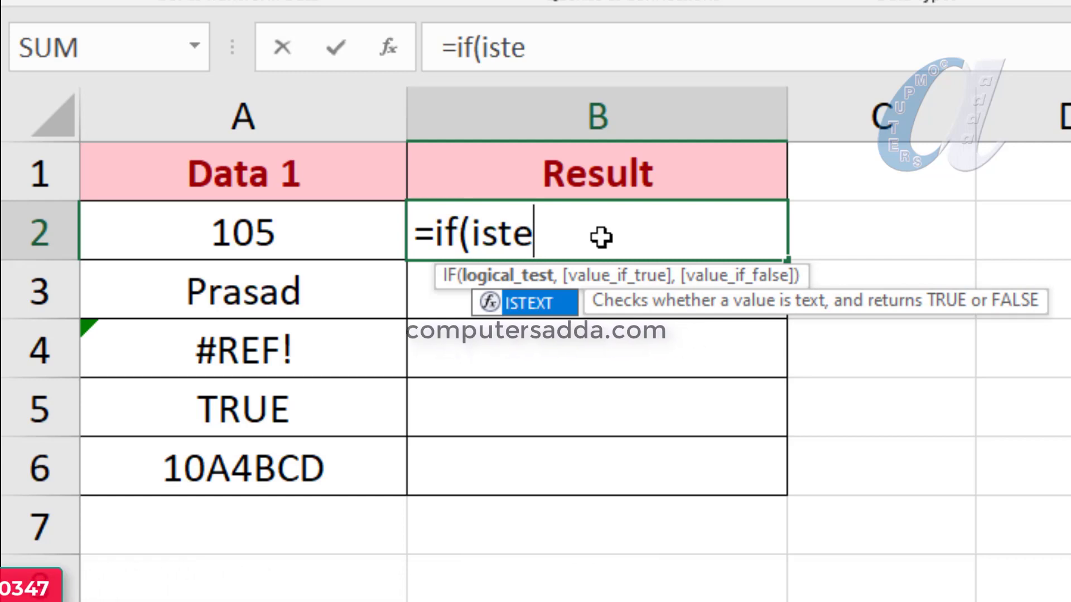
{"action": "key", "text": "Tab"}
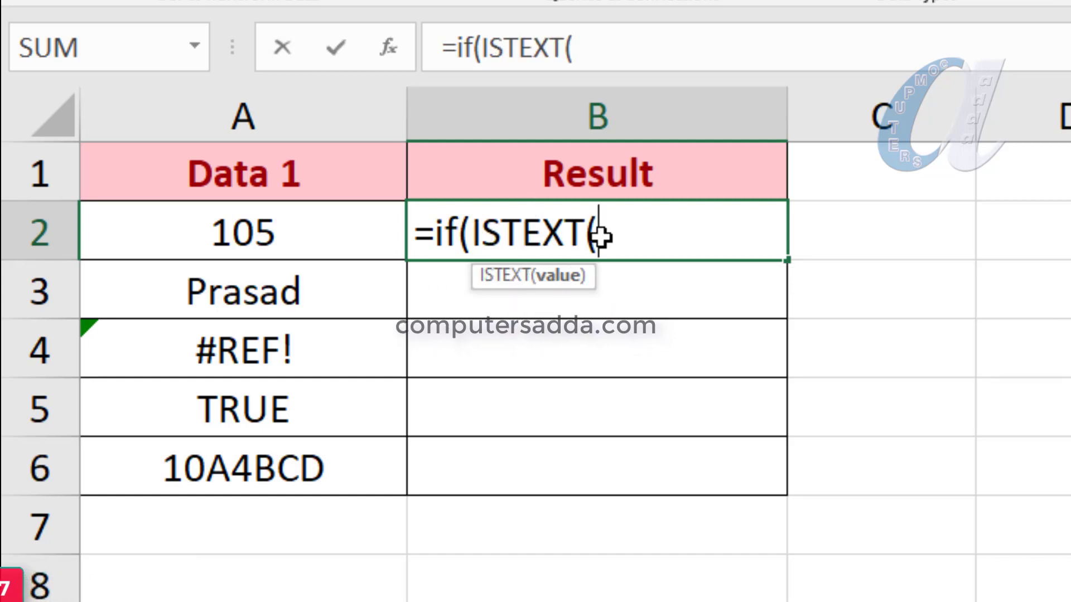
{"action": "left_click", "coordinate": [232, 235]}
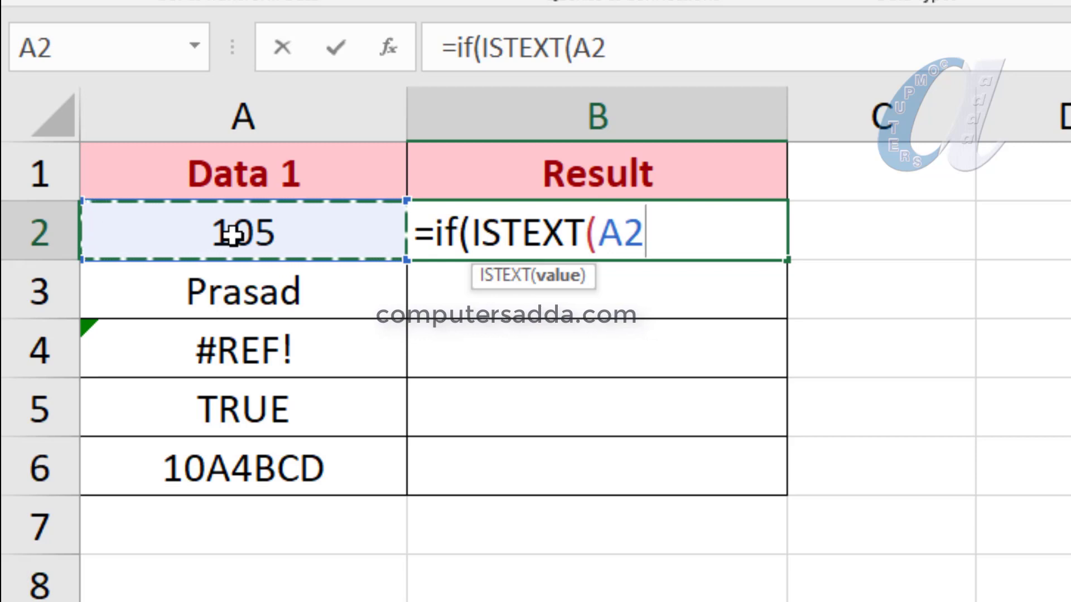
{"action": "type", "text": ")"}
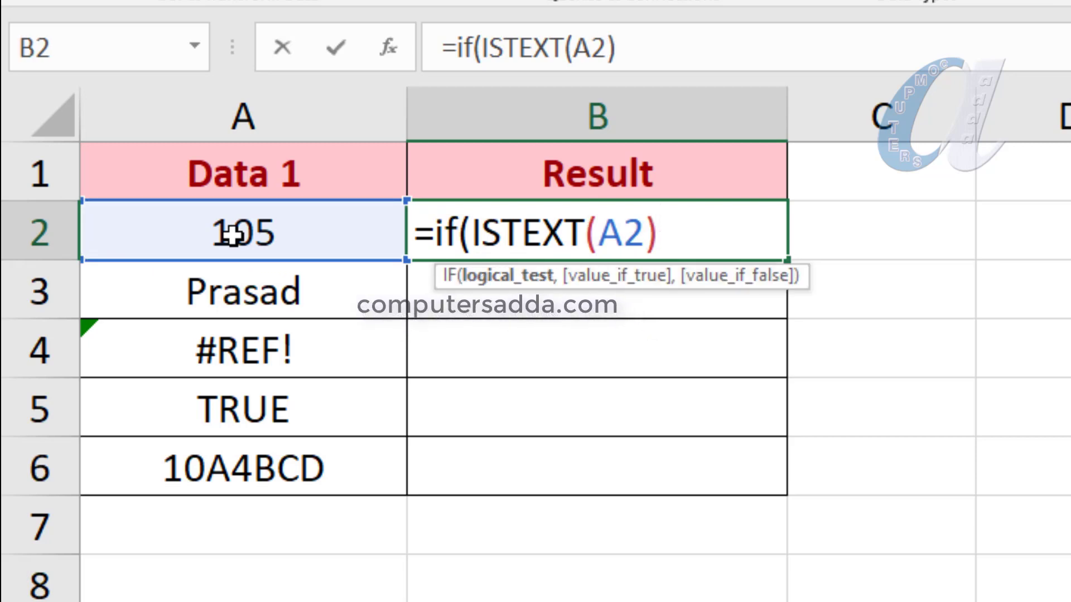
{"action": "type", "text": ","}
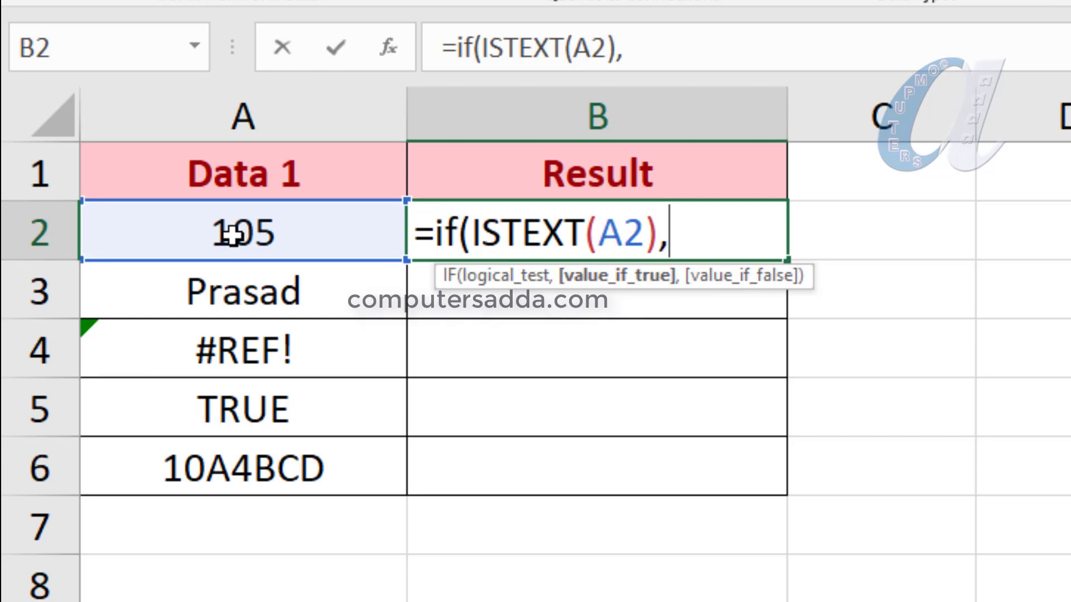
{"action": "type", "text": "\""}
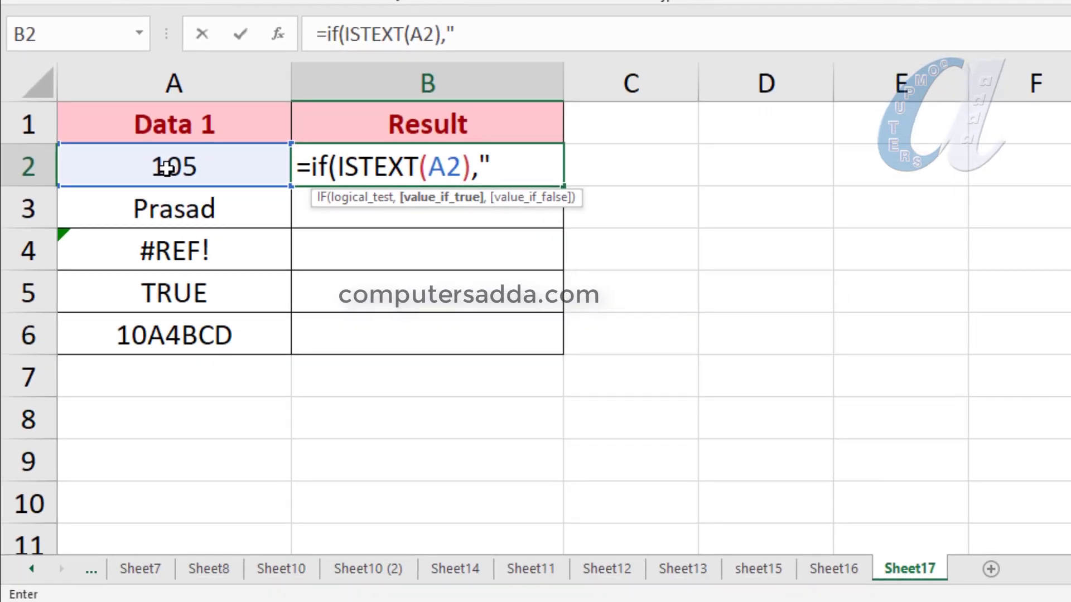
{"action": "type", "text": "Text"}
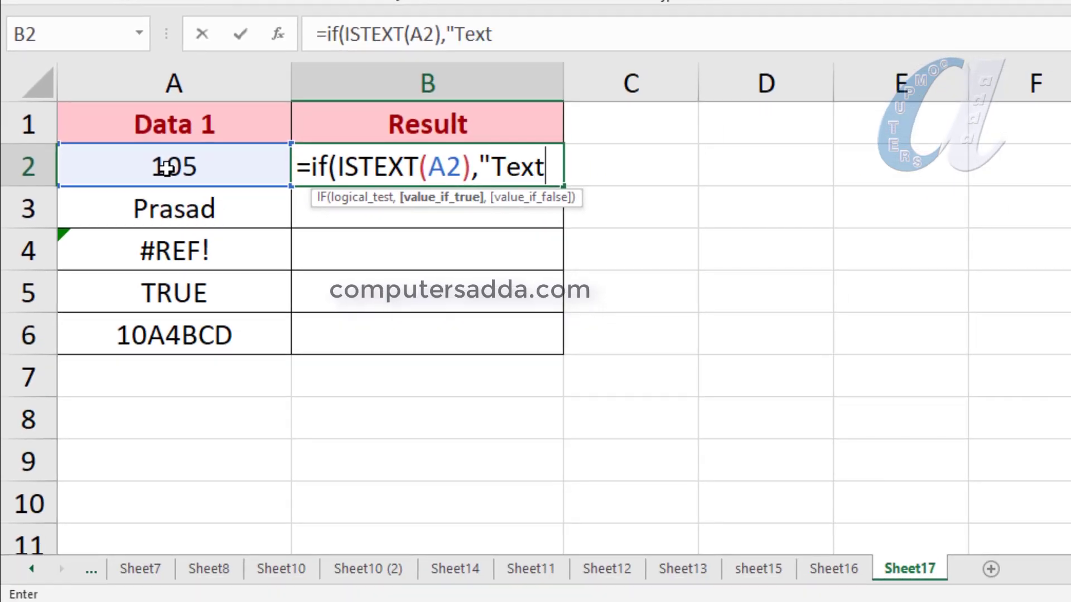
{"action": "type", "text": "\""}
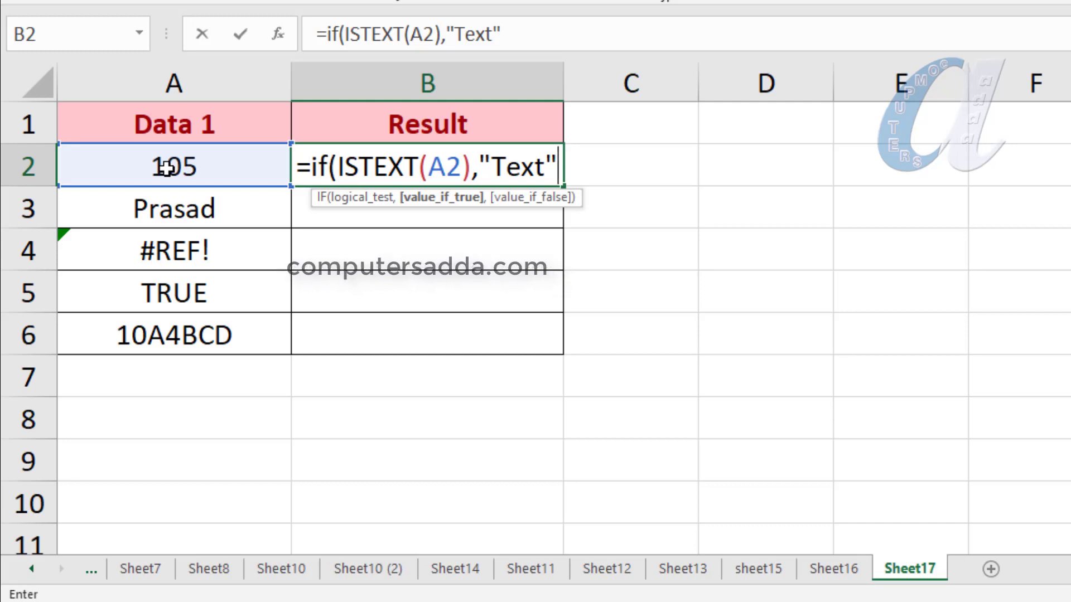
{"action": "type", "text": ",if"}
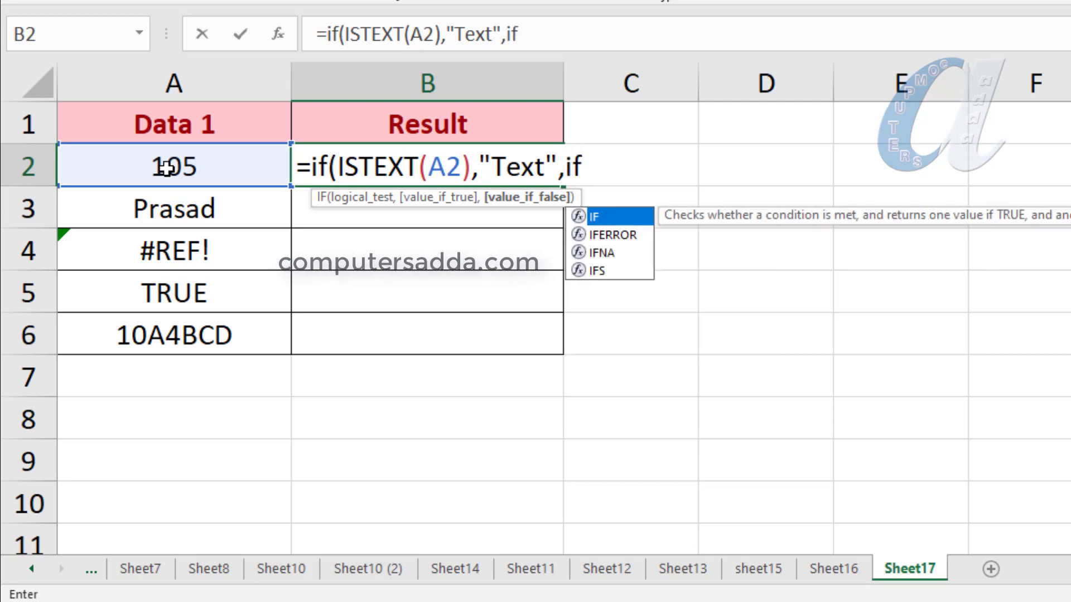
{"action": "type", "text": "("}
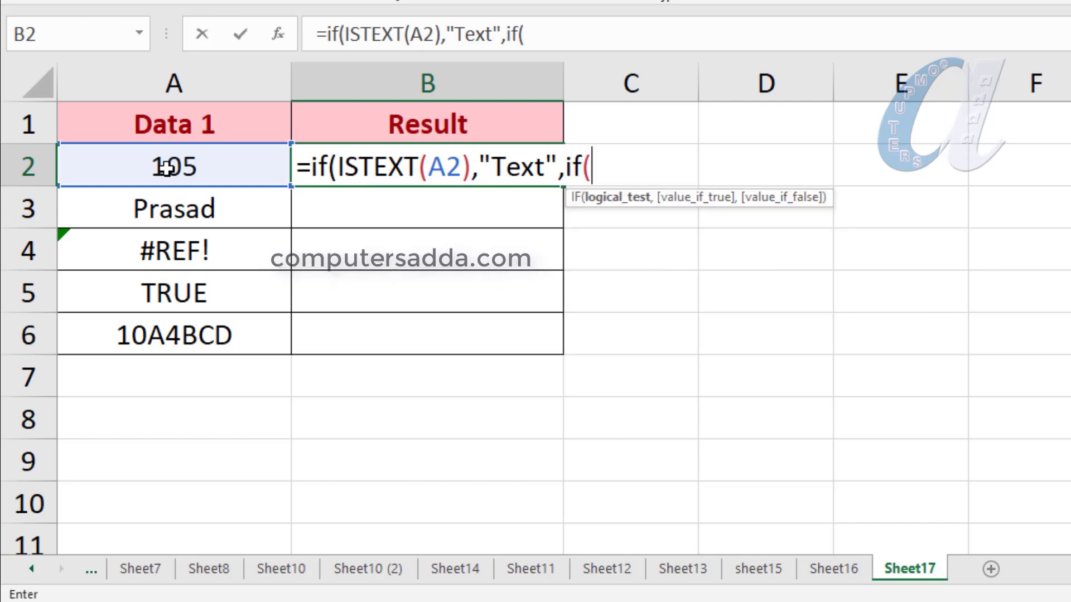
{"action": "type", "text": "isnu"}
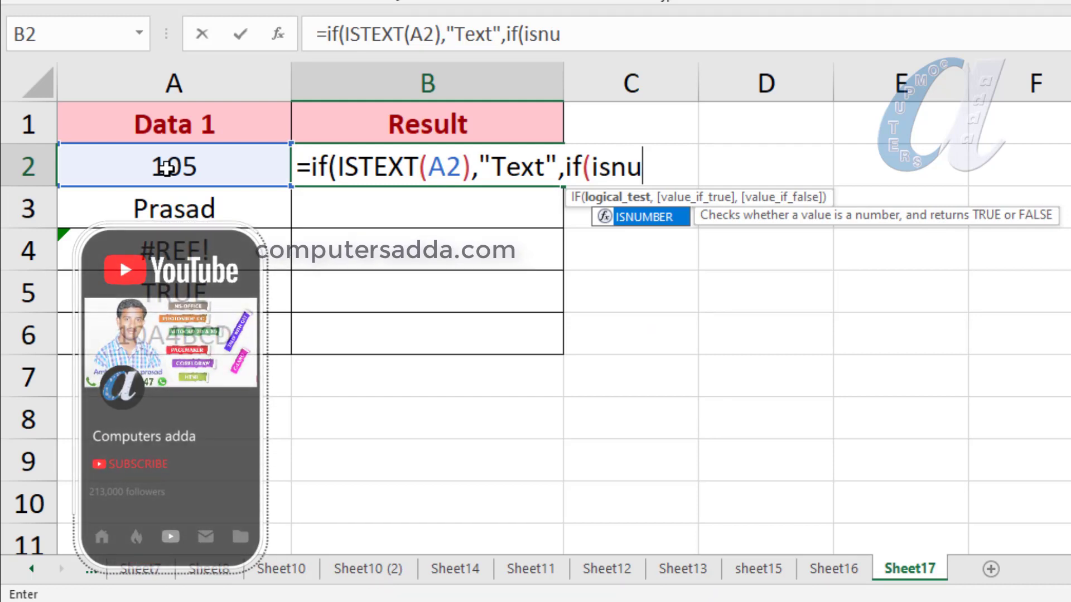
- Complete B2 as =if(ISTEXT(A2),"Text",if(ISNUMBER(A2),"Number","Not Number or Text"))
{"action": "key", "text": "Tab"}
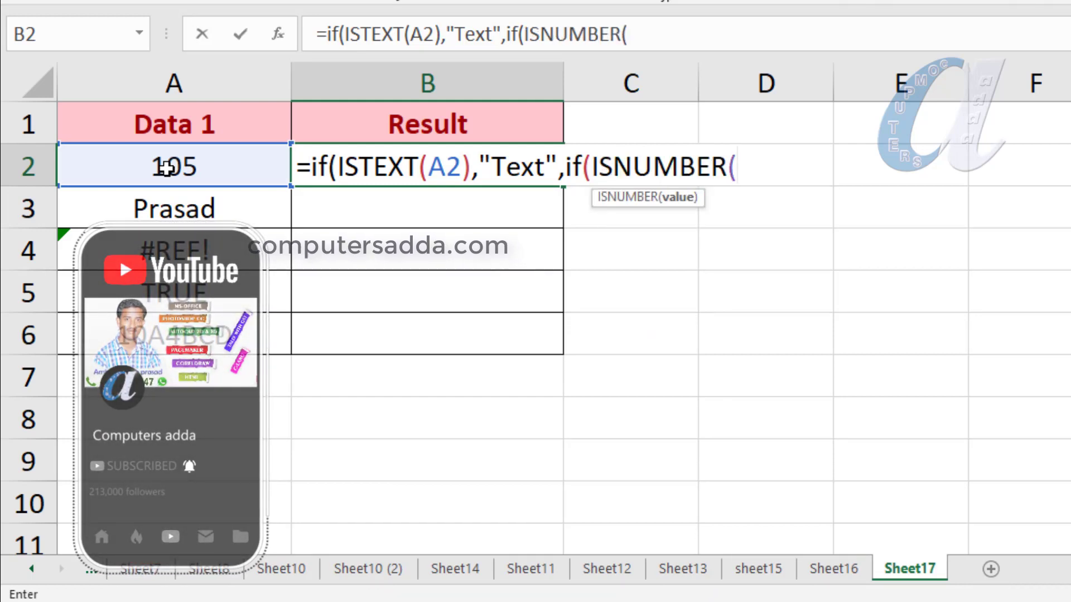
{"action": "left_click", "coordinate": [168, 168]}
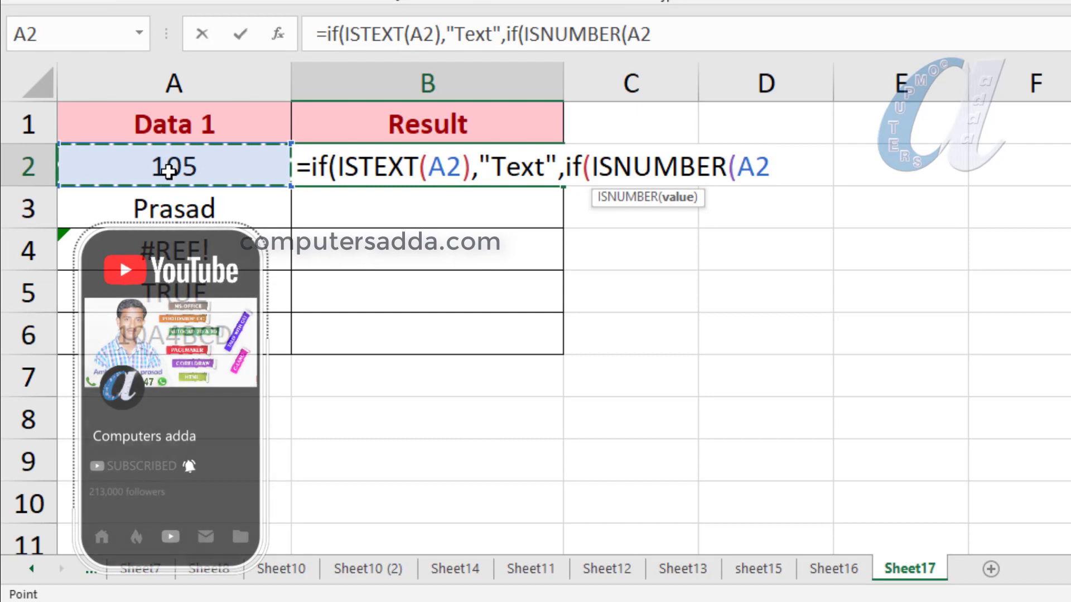
{"action": "type", "text": ")"}
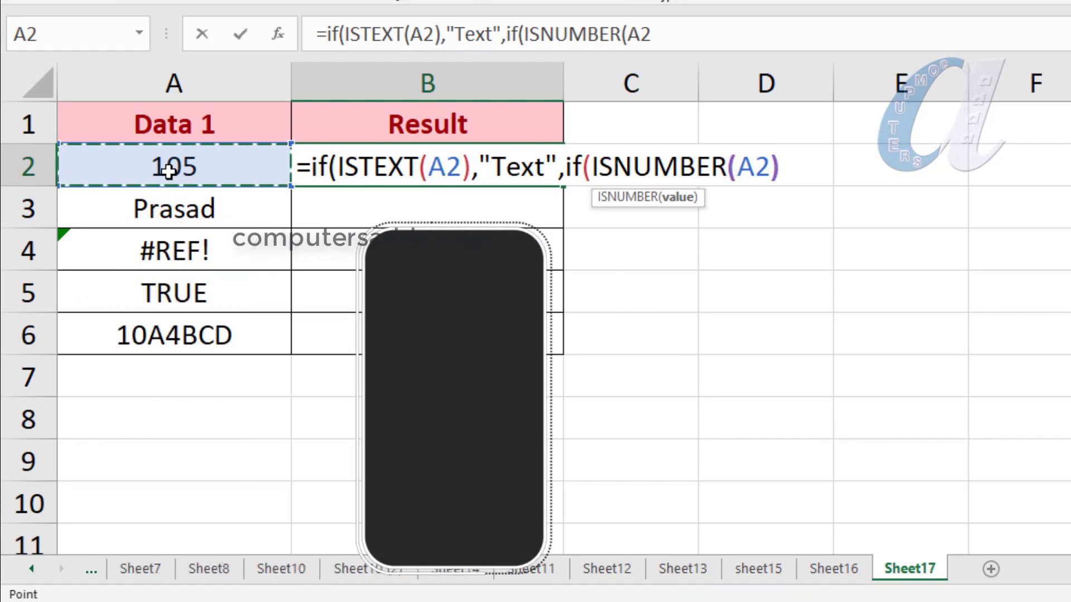
{"action": "type", "text": ",\"Num"}
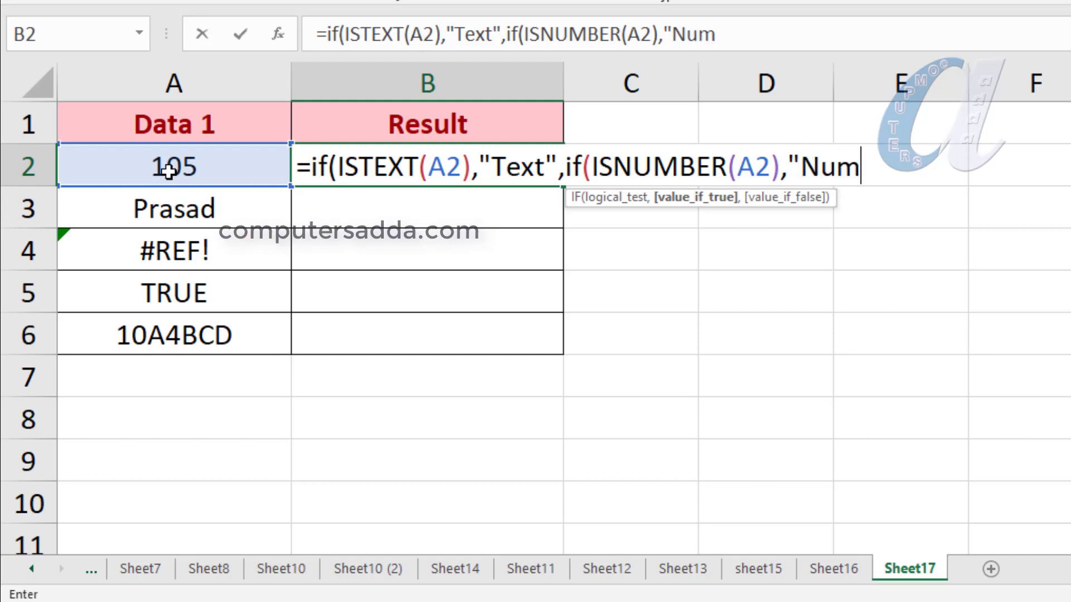
{"action": "type", "text": "ber\""}
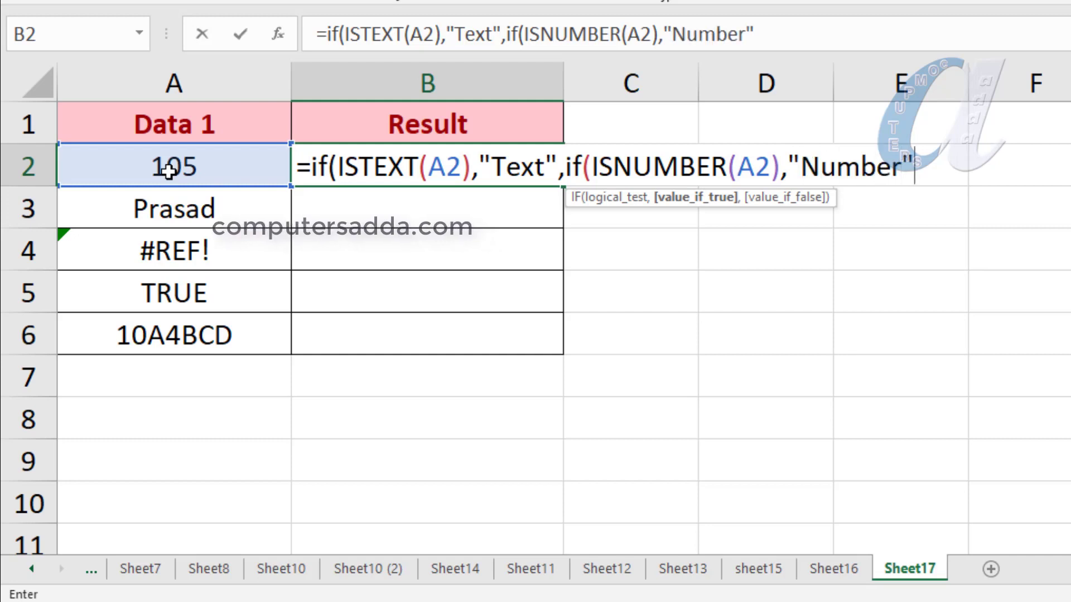
{"action": "type", "text": ",\"N"}
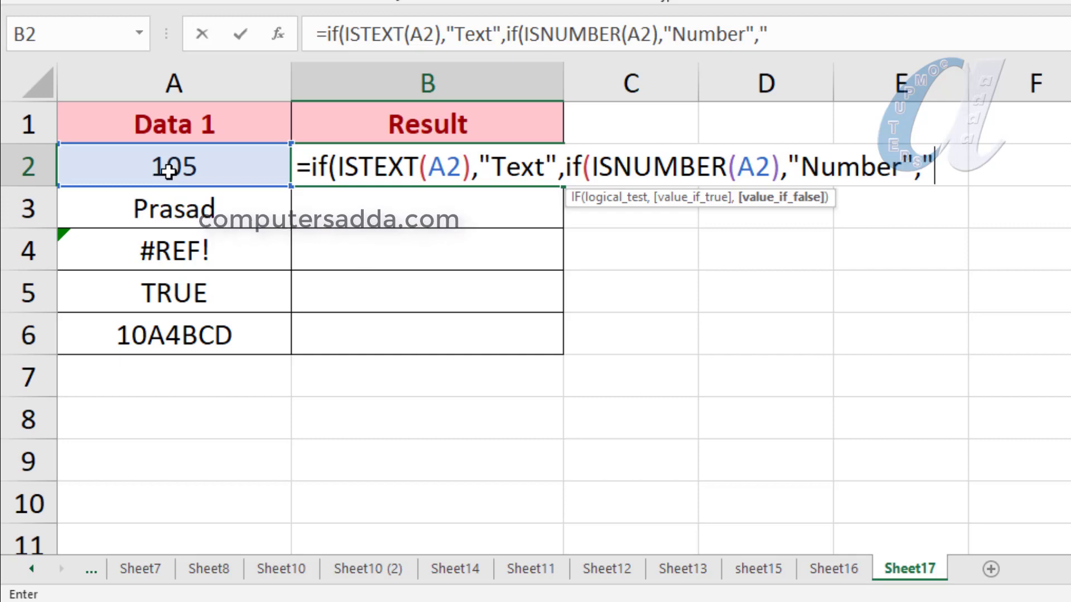
{"action": "type", "text": "ot"}
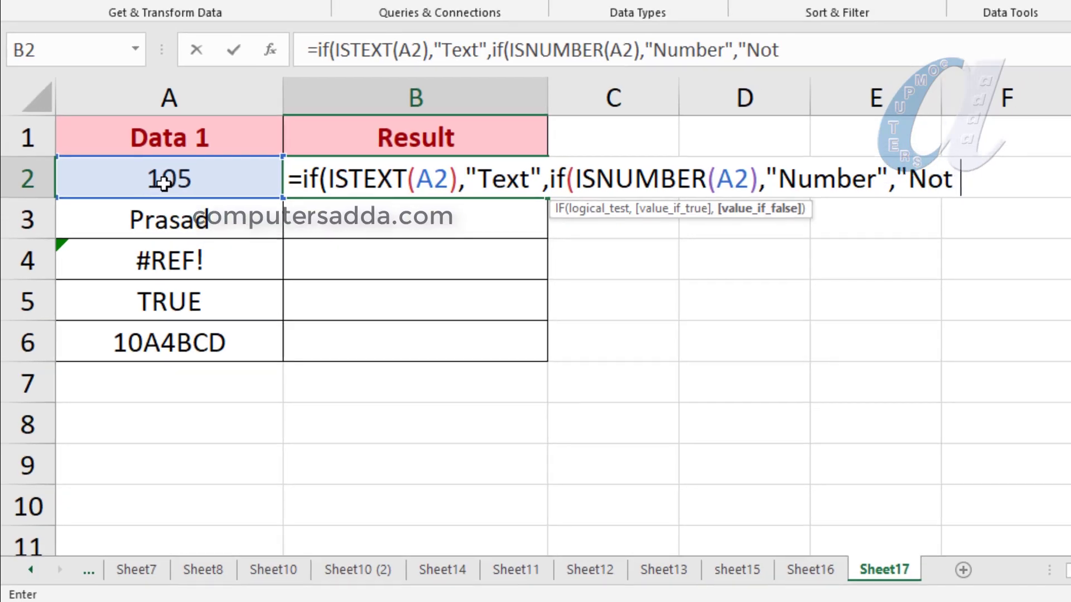
{"action": "type", "text": " Number"}
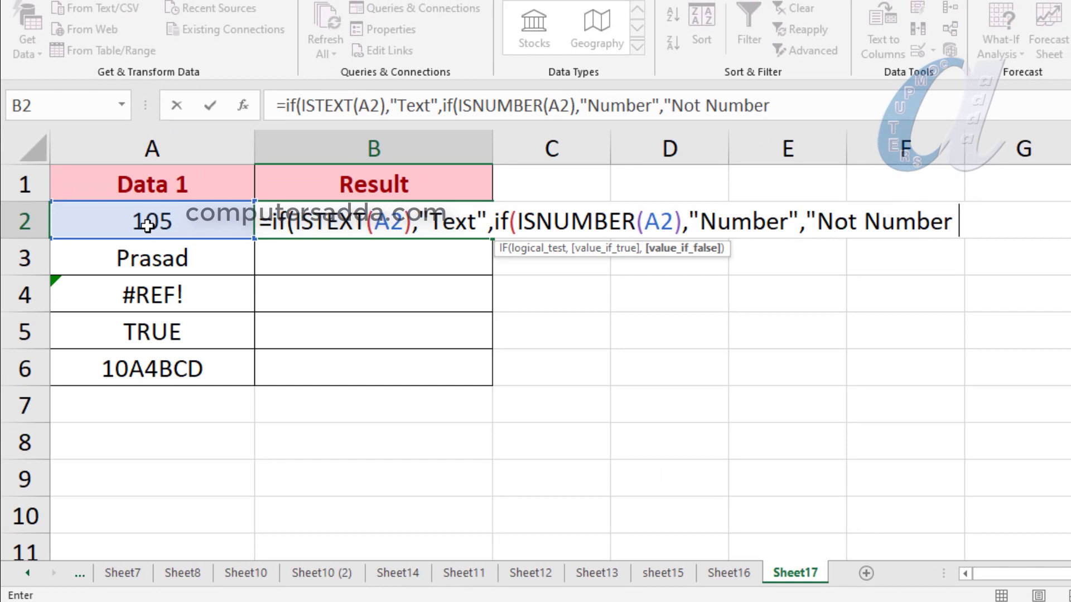
{"action": "type", "text": " or Text"}
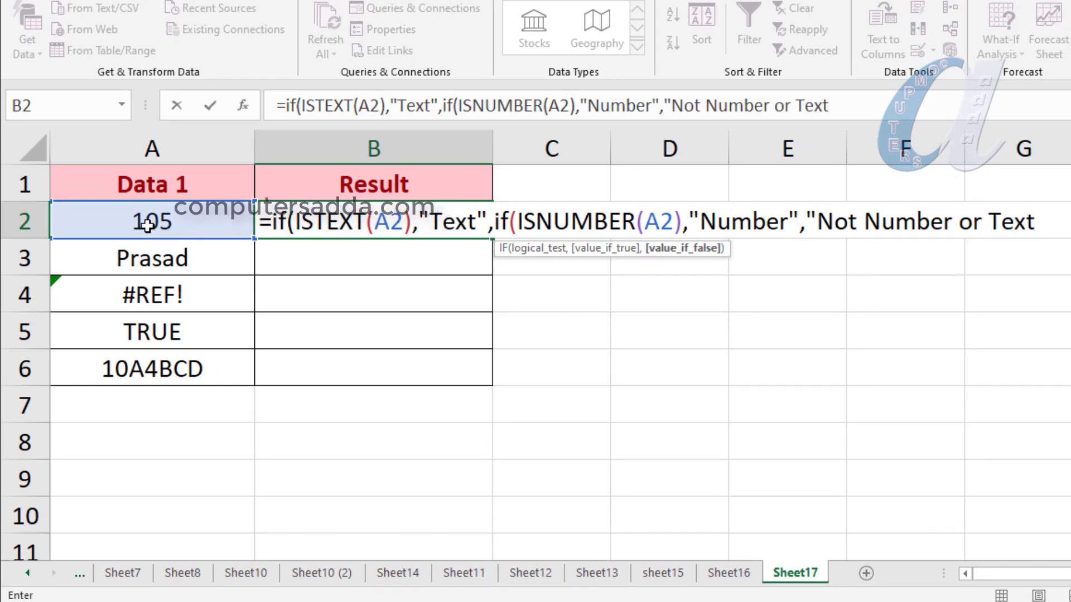
{"action": "type", "text": "\")"}
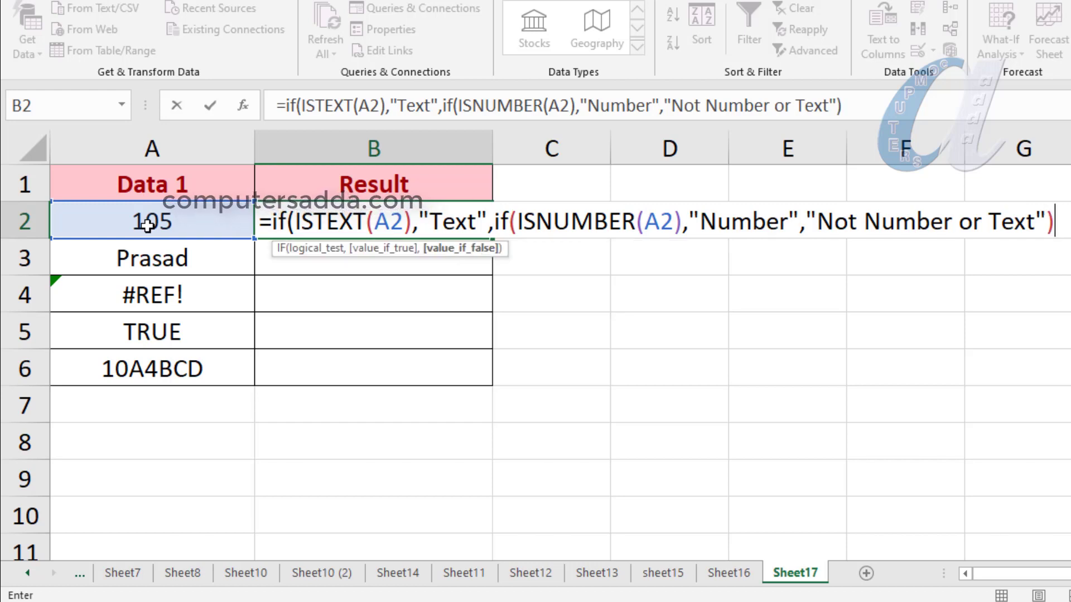
{"action": "type", "text": ")"}
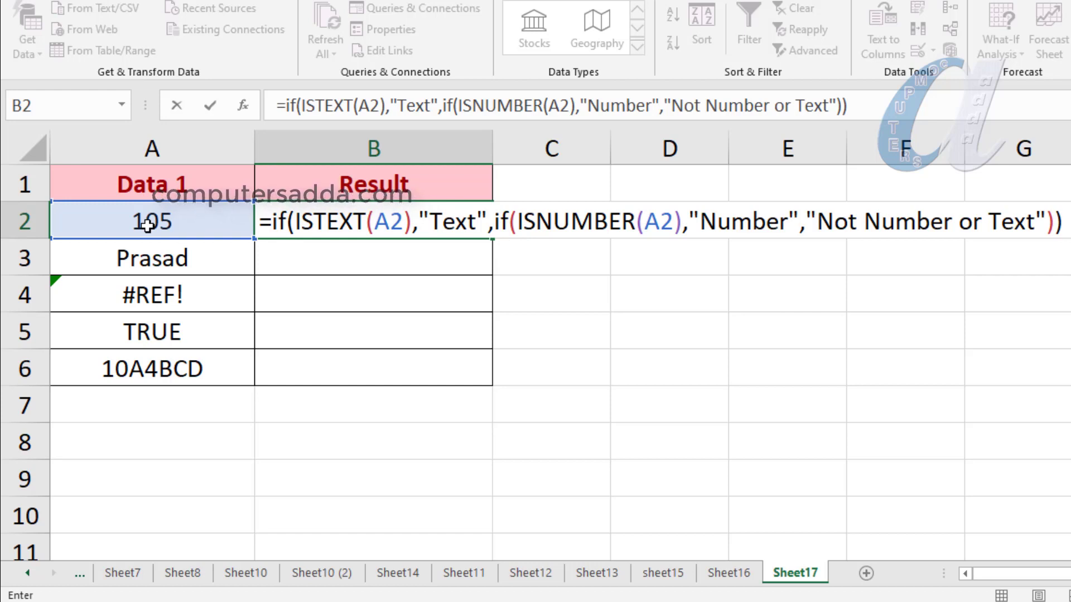
- Commit the nested IF in B2 and fill it down to B6, giving Number, Text and Not Number or Text labels
{"action": "key", "text": "Return"}
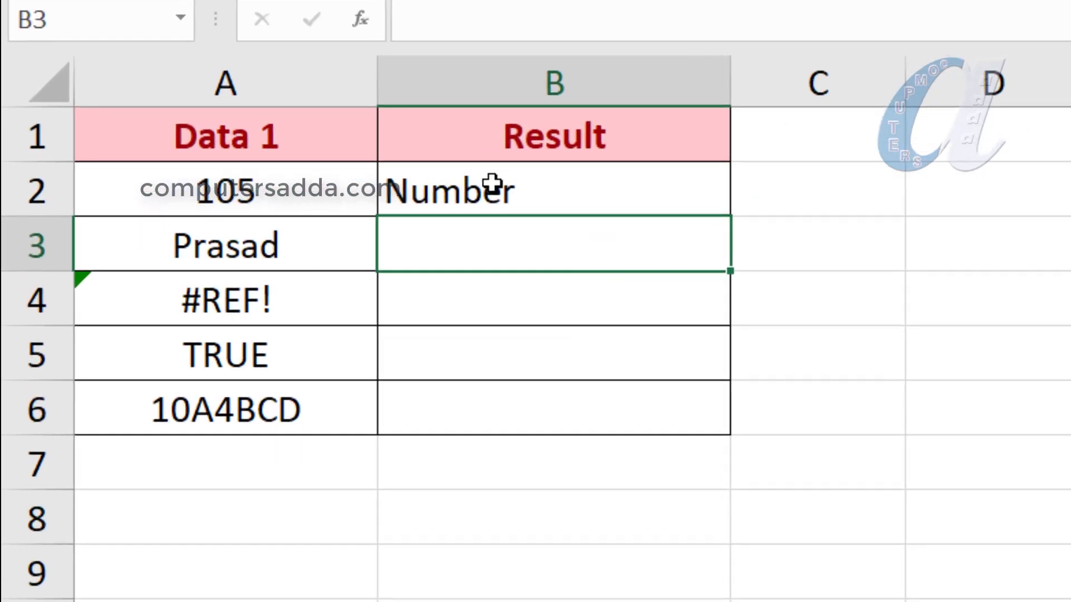
{"action": "left_click", "coordinate": [331, 216]}
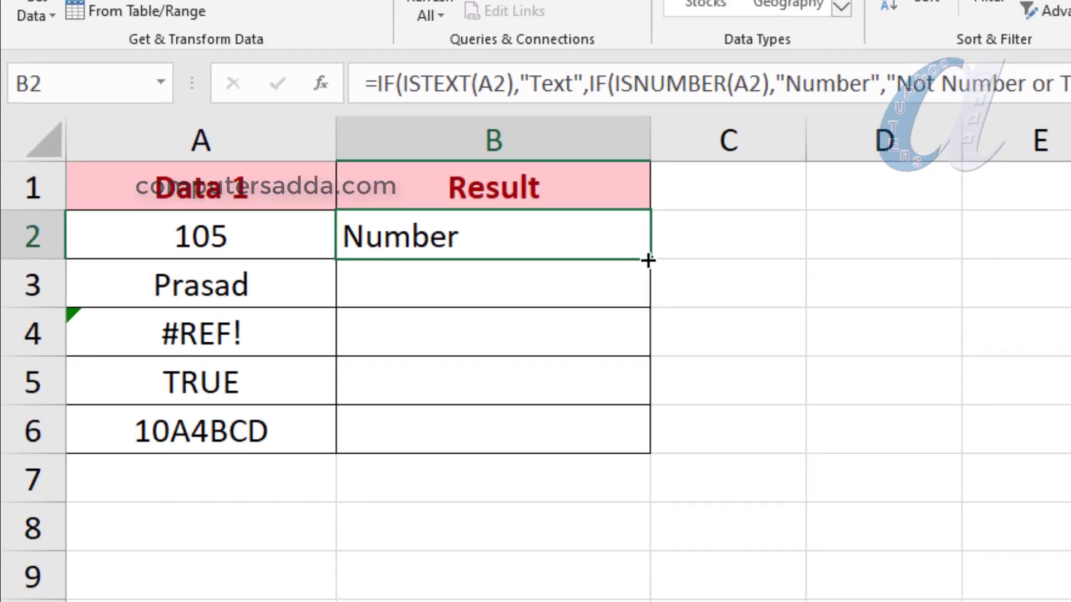
{"action": "left_click_drag", "start_coordinate": [648, 258], "coordinate": [585, 450]}
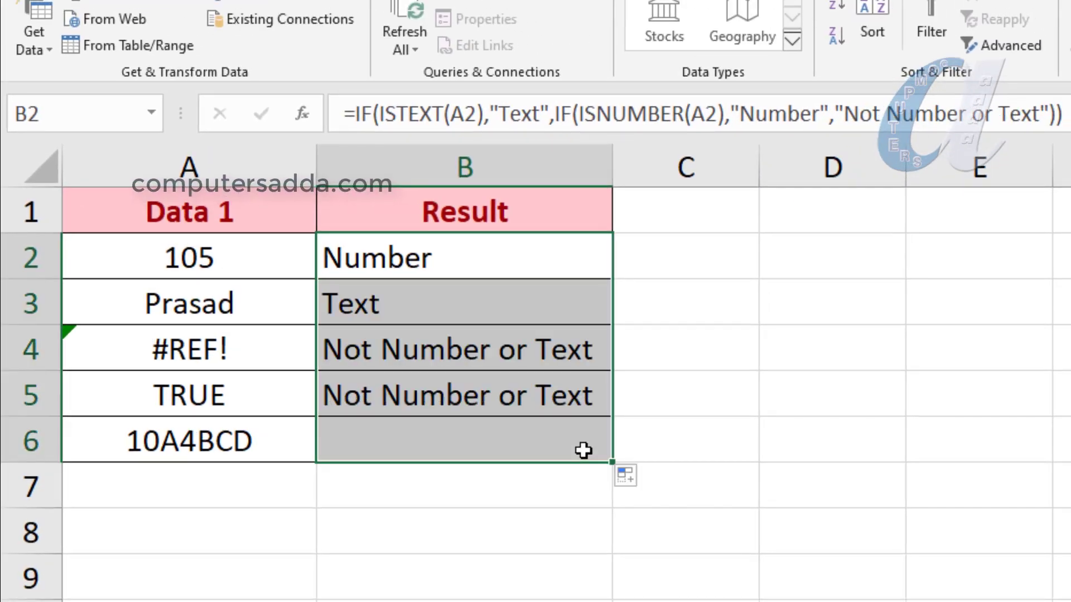
{"action": "left_click", "coordinate": [186, 301]}
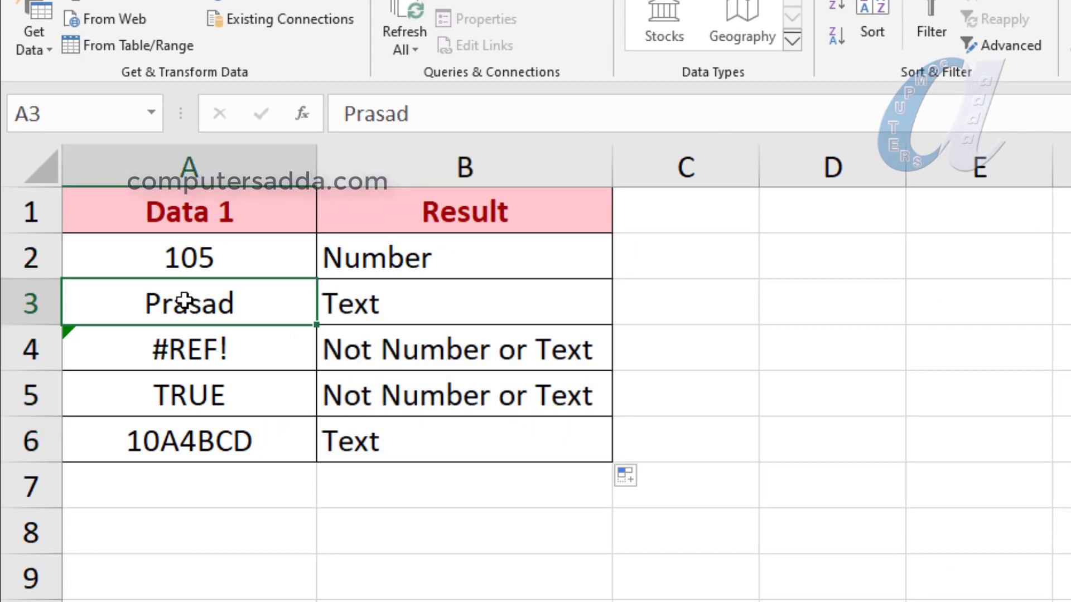
{"action": "left_click", "coordinate": [353, 305]}
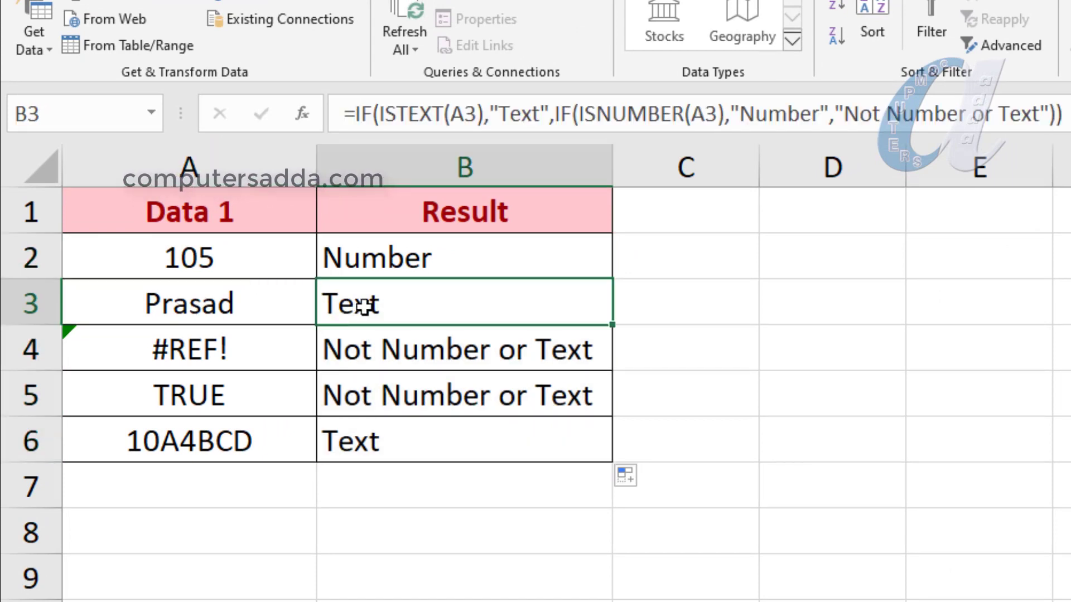